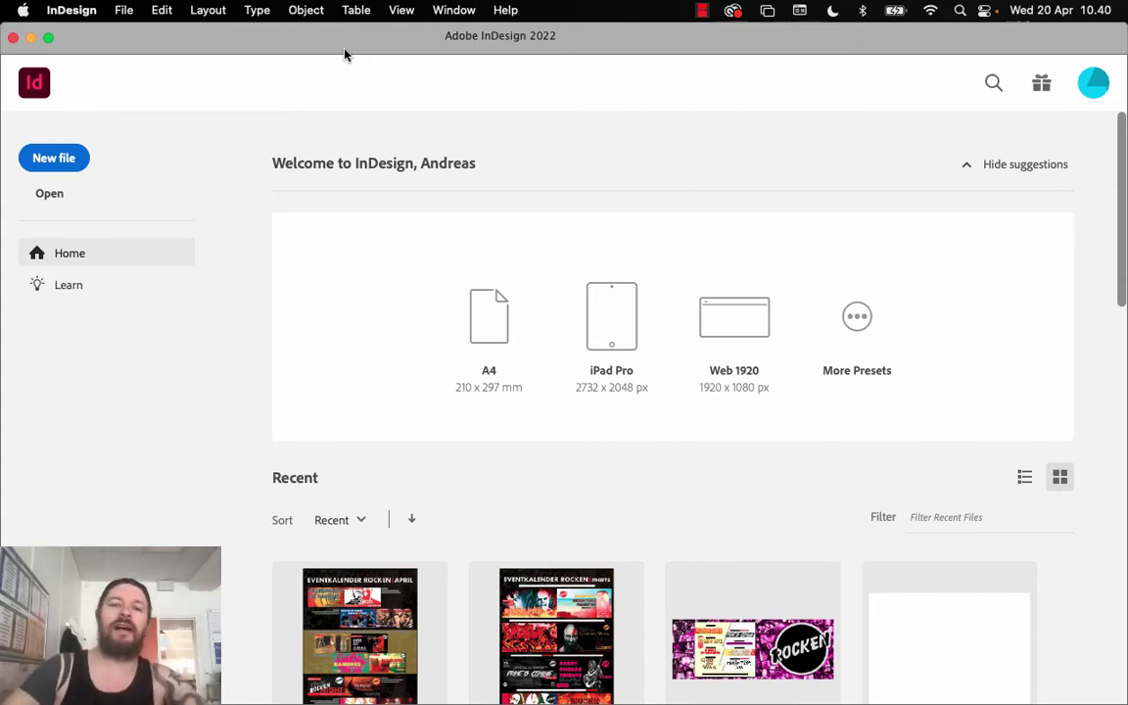
Create a landscape A4 print document with facing pages off and 10 mm margins on all sides
click(124, 11)
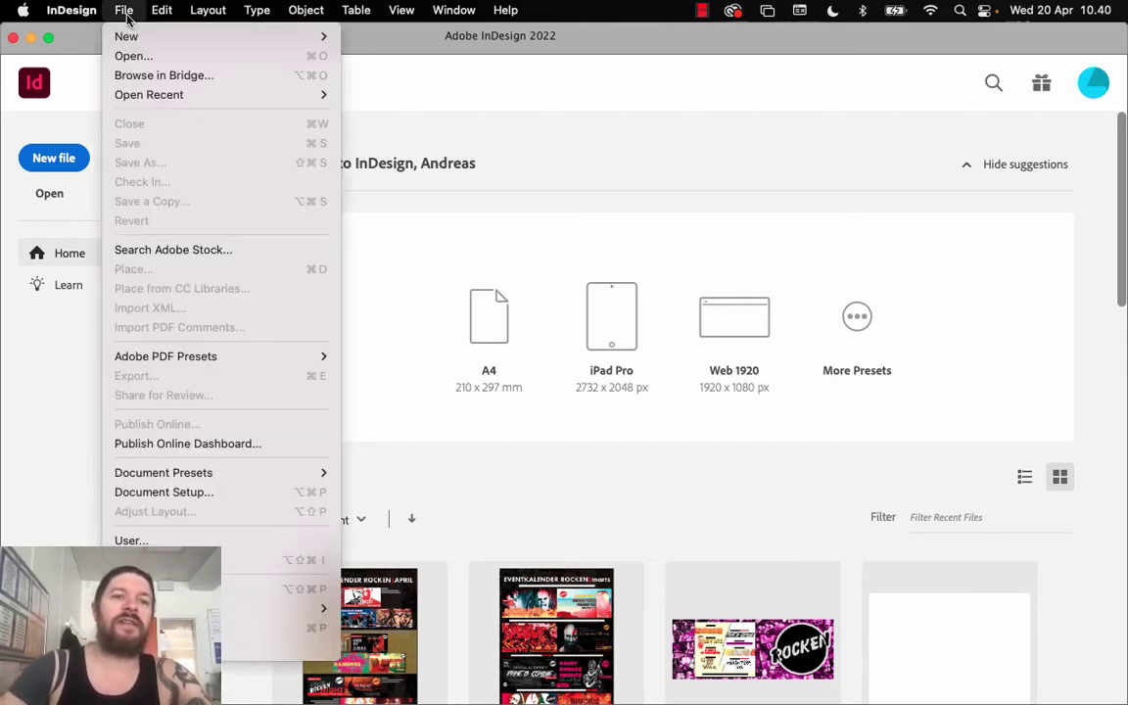
mouse_move(126, 37)
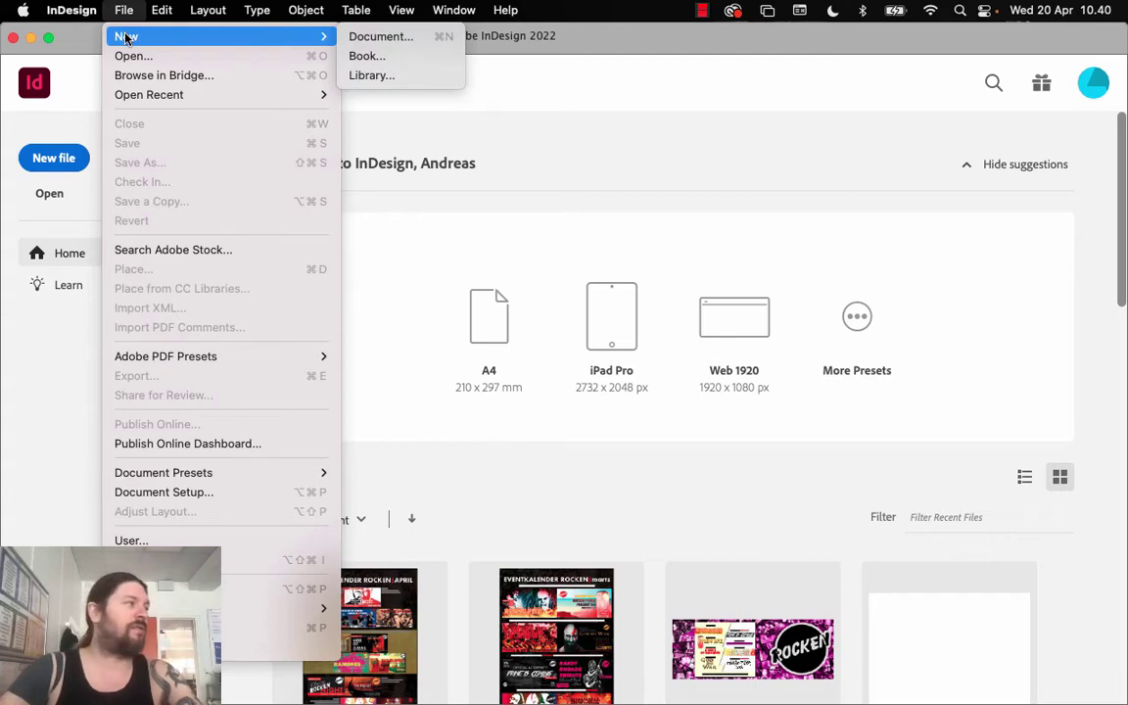
click(363, 36)
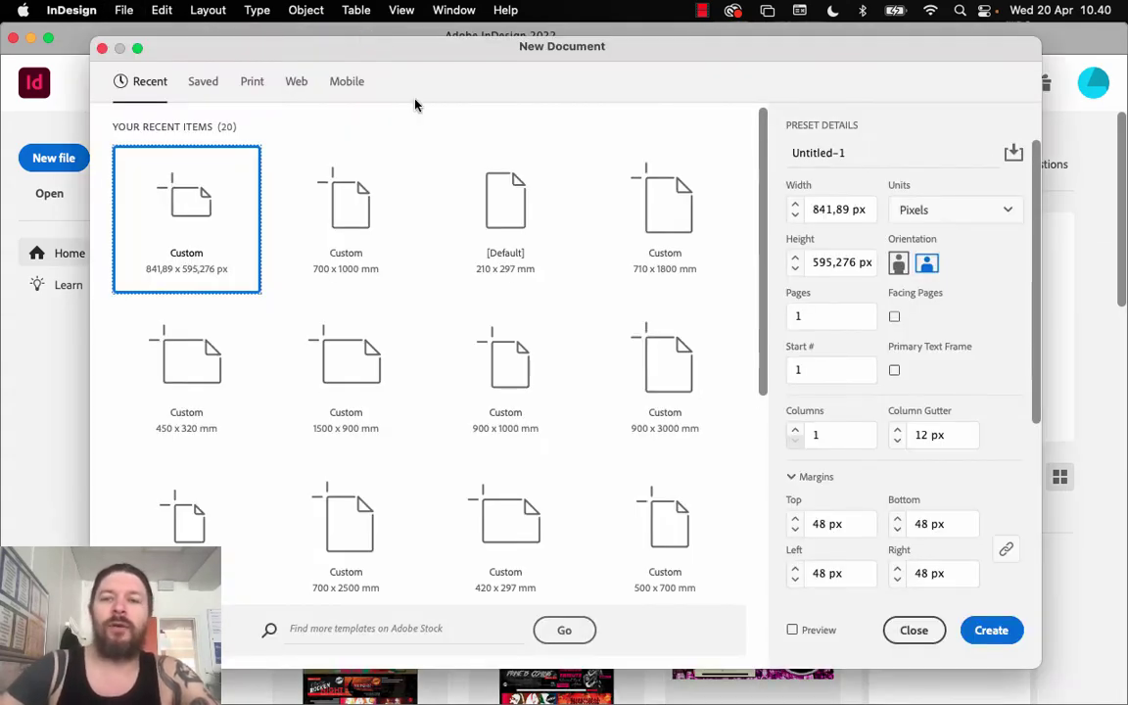
click(249, 85)
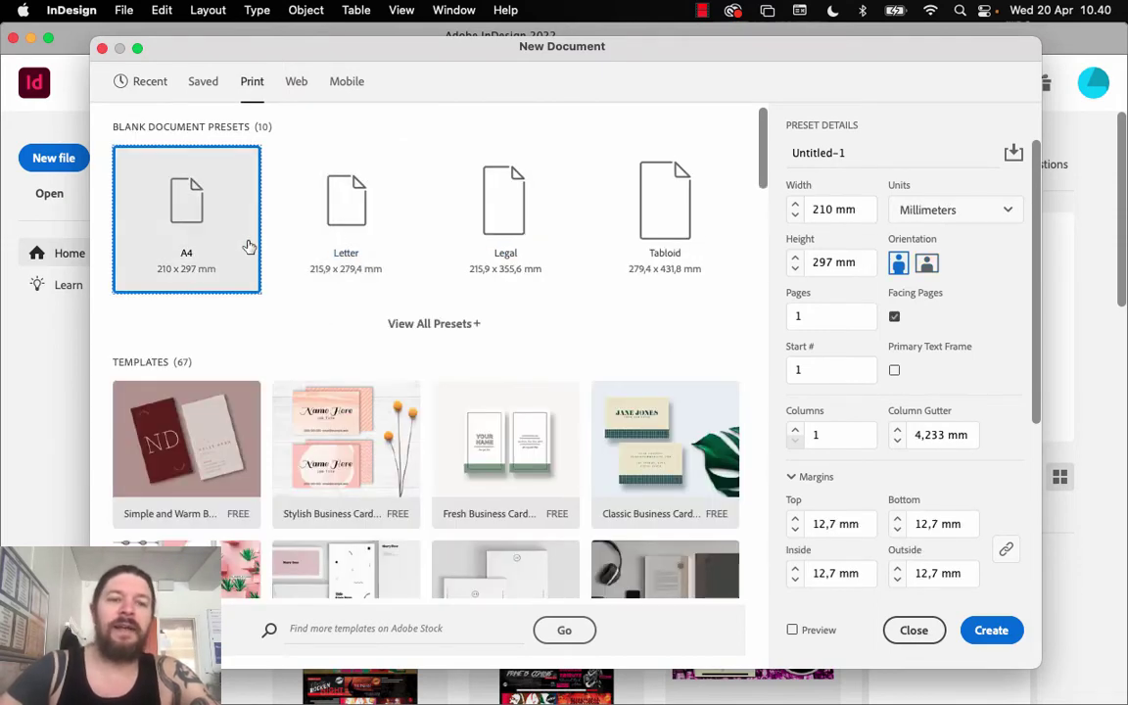
click(925, 264)
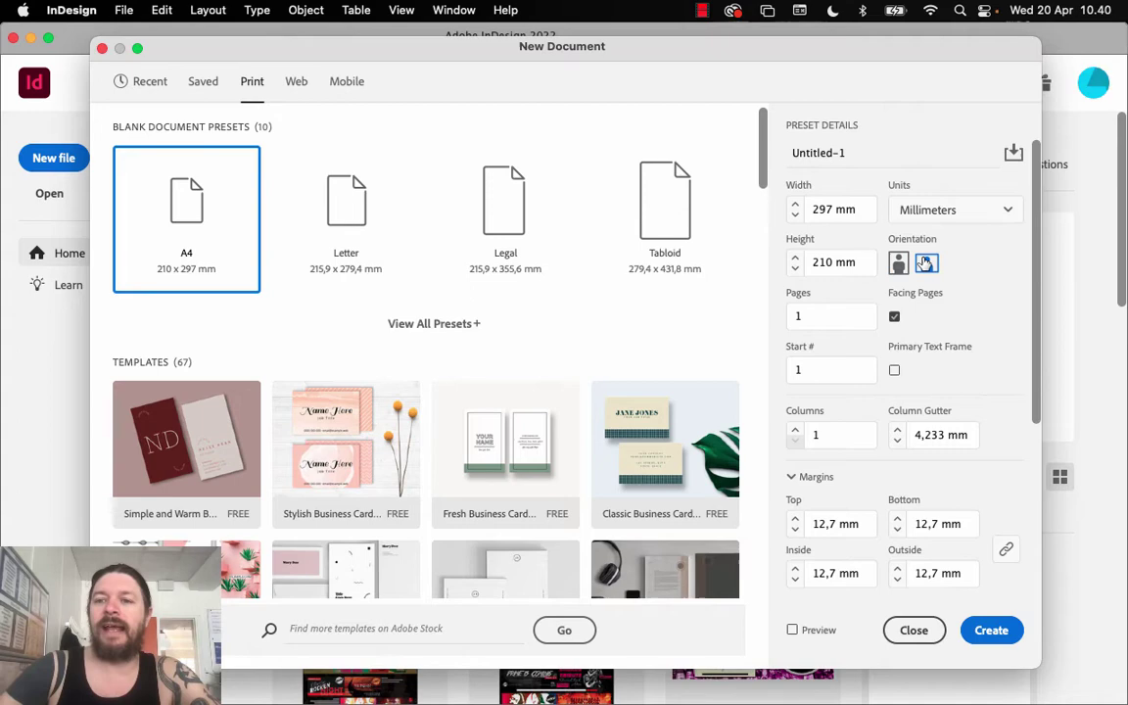
click(894, 317)
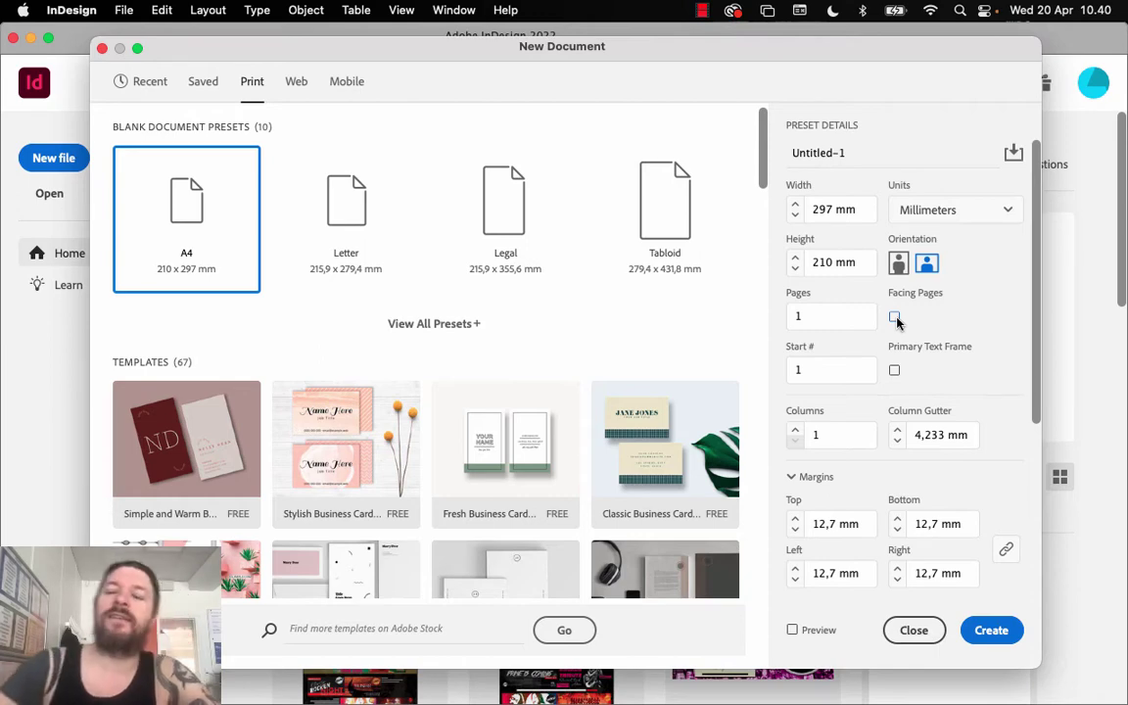
click(795, 530)
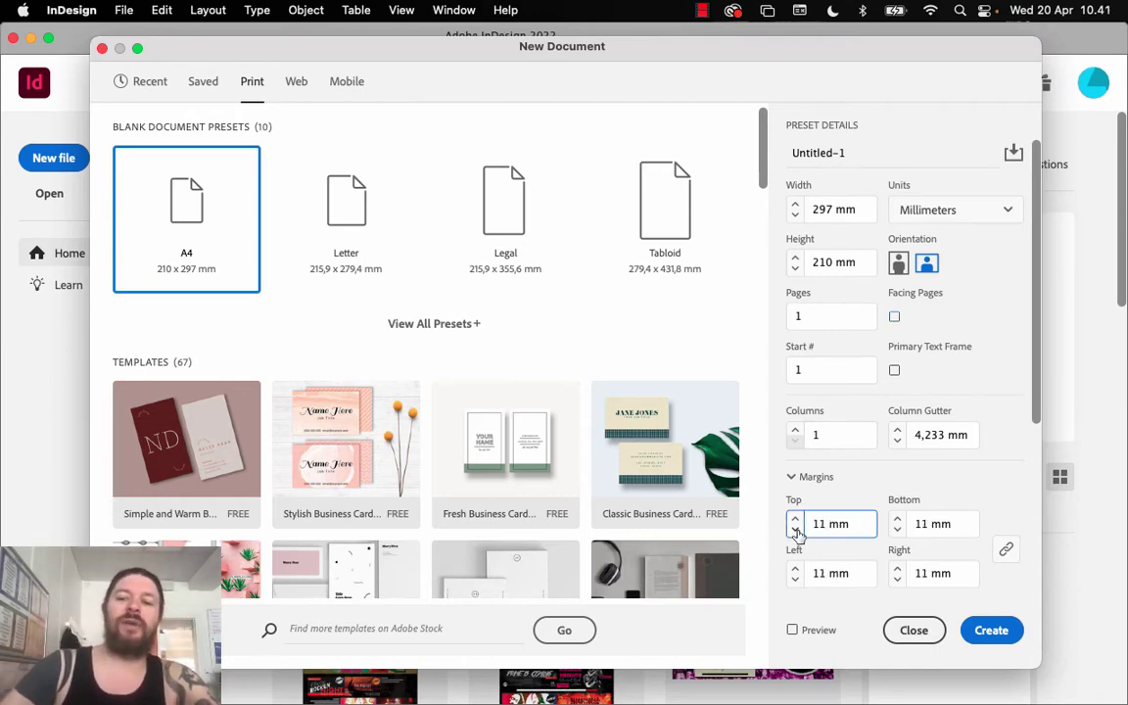
click(795, 529)
scroll(833, 509, down, 5)
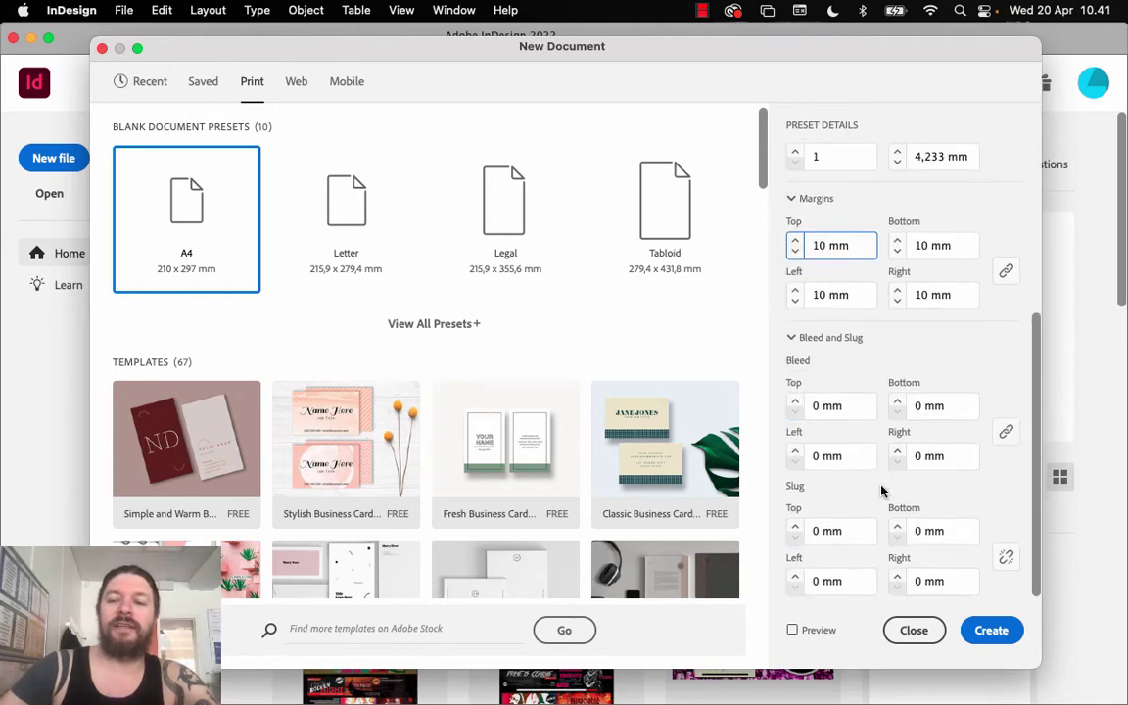
click(991, 632)
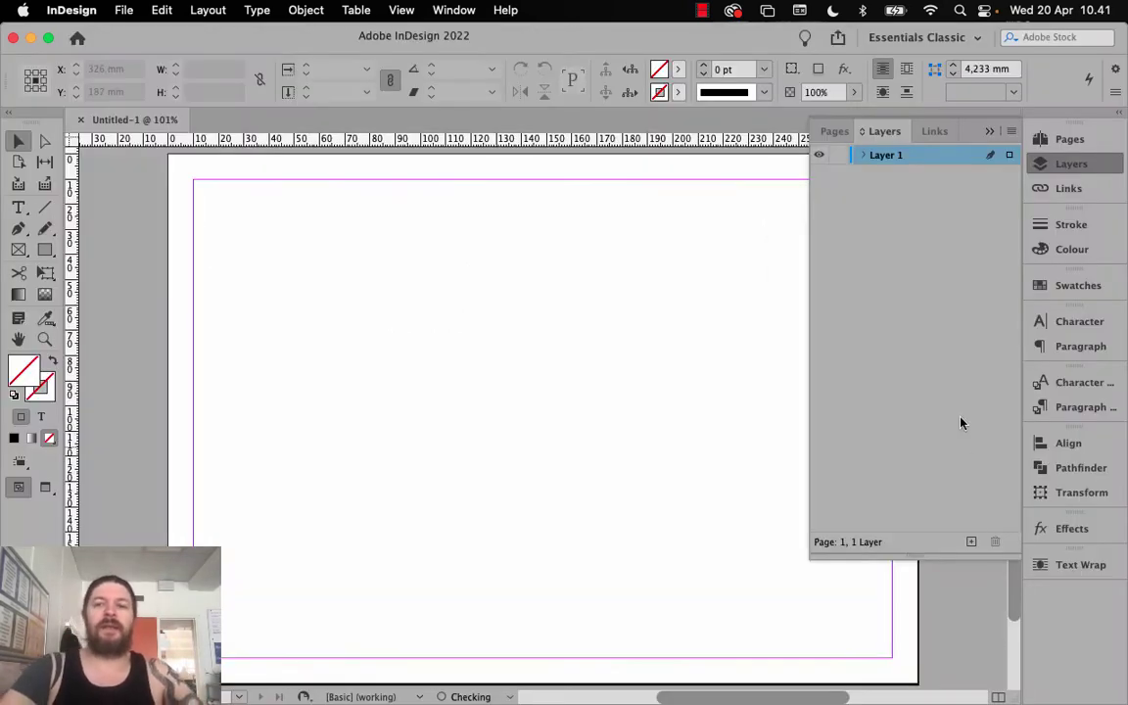
Collapse the Layers panel and select the Rectangle Frame Tool
click(989, 130)
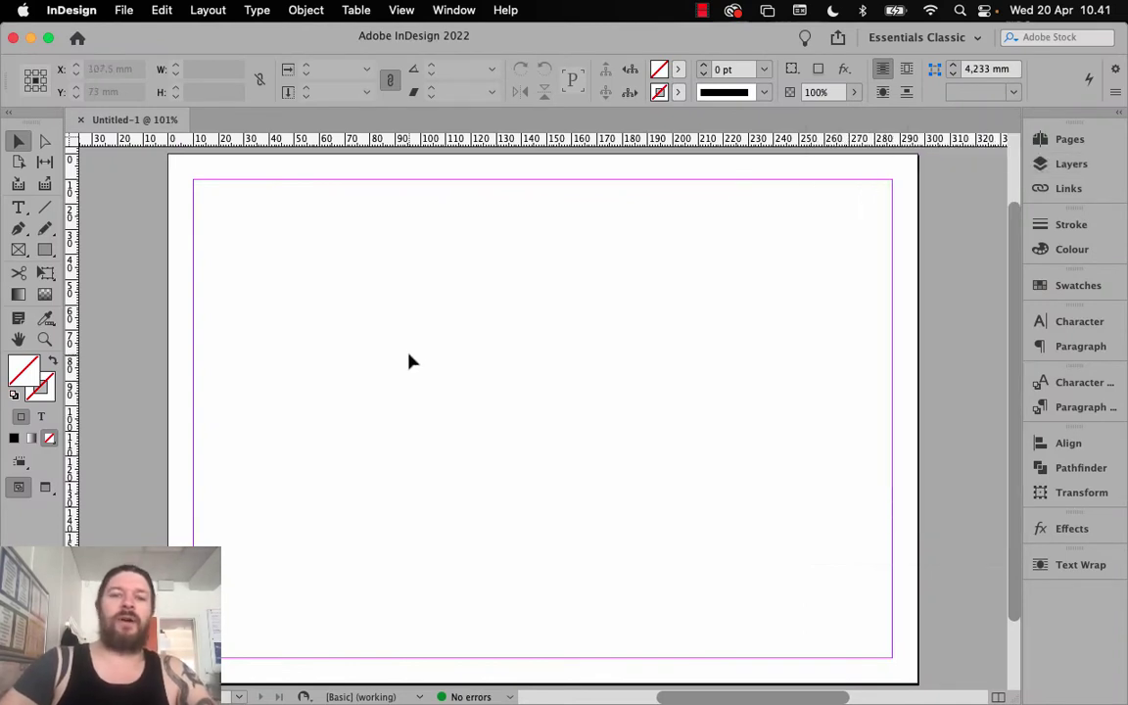
click(20, 254)
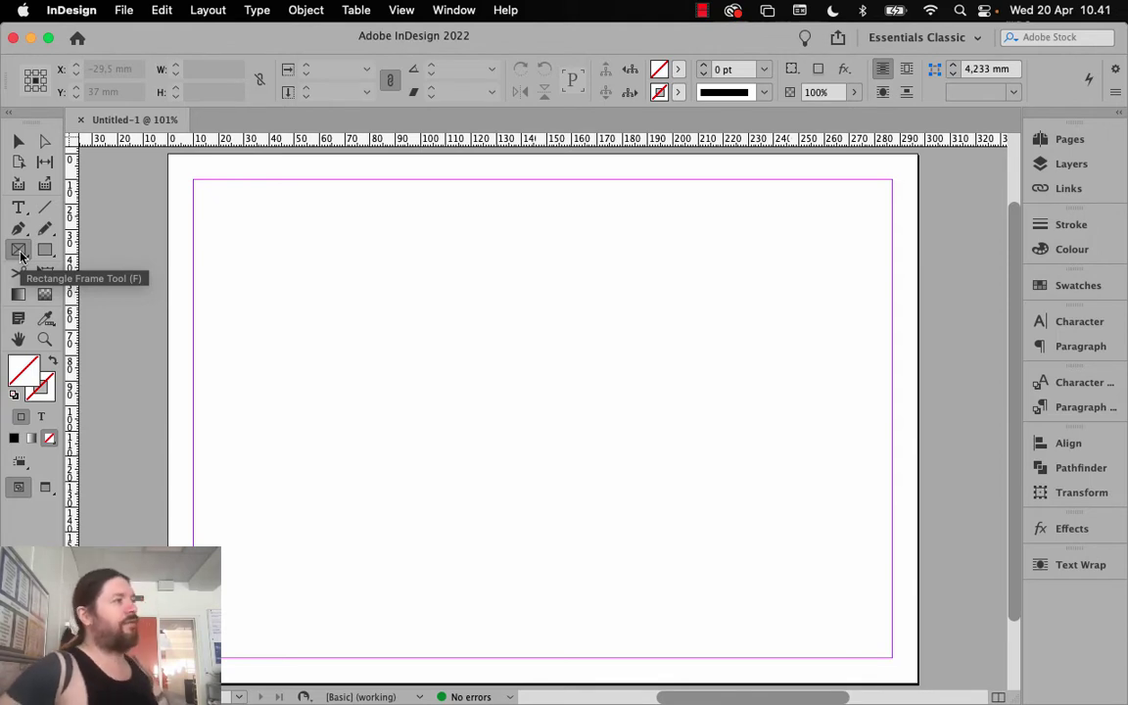
Drag a frame across the margin area, adding columns and rows to form a 4 × 4 grid
click(20, 251)
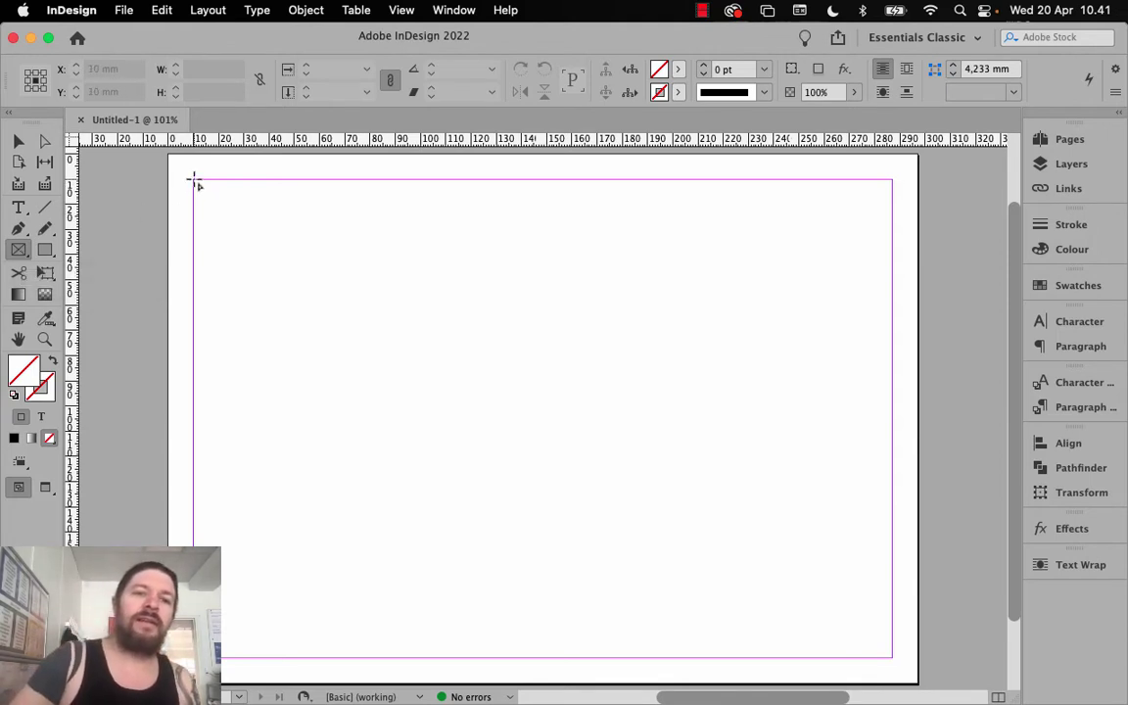
drag(194, 182, 851, 641)
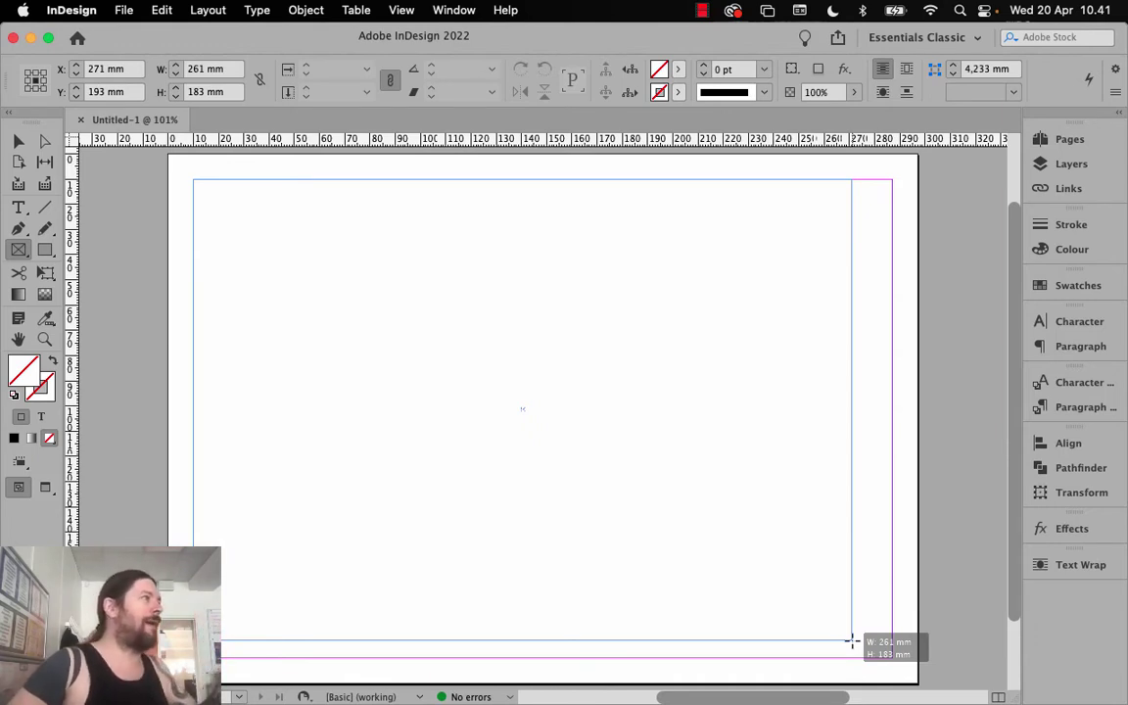
drag(851, 641, 893, 660)
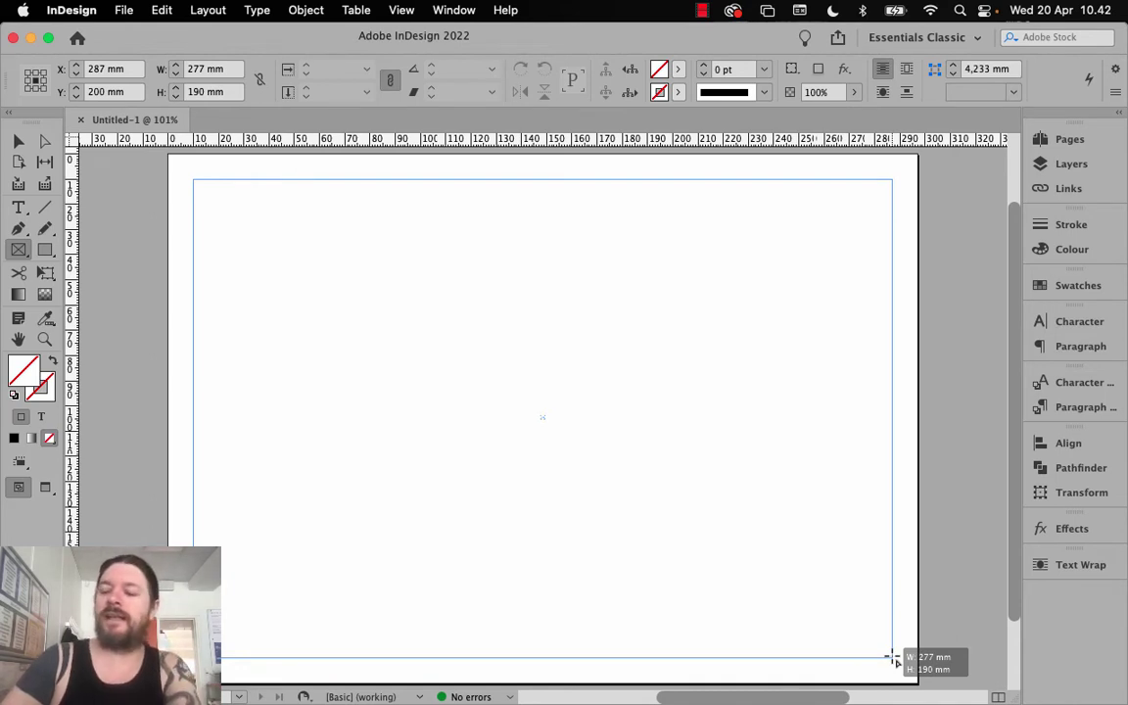
key(Right)
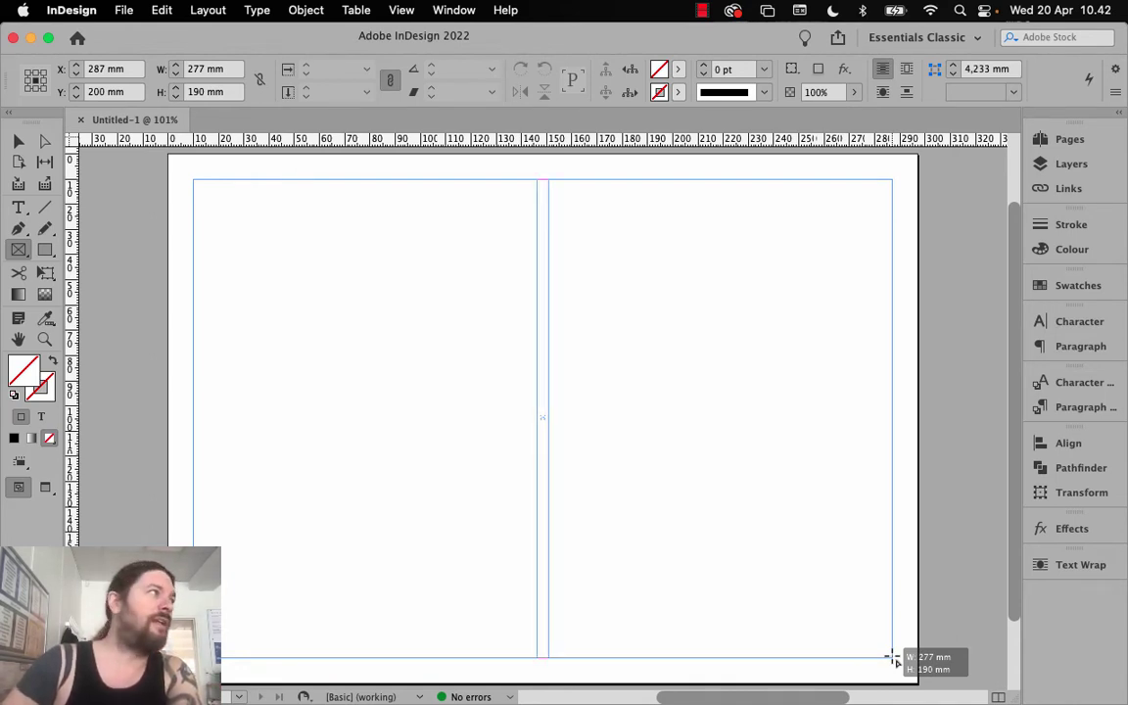
key(Right)
key(Right)
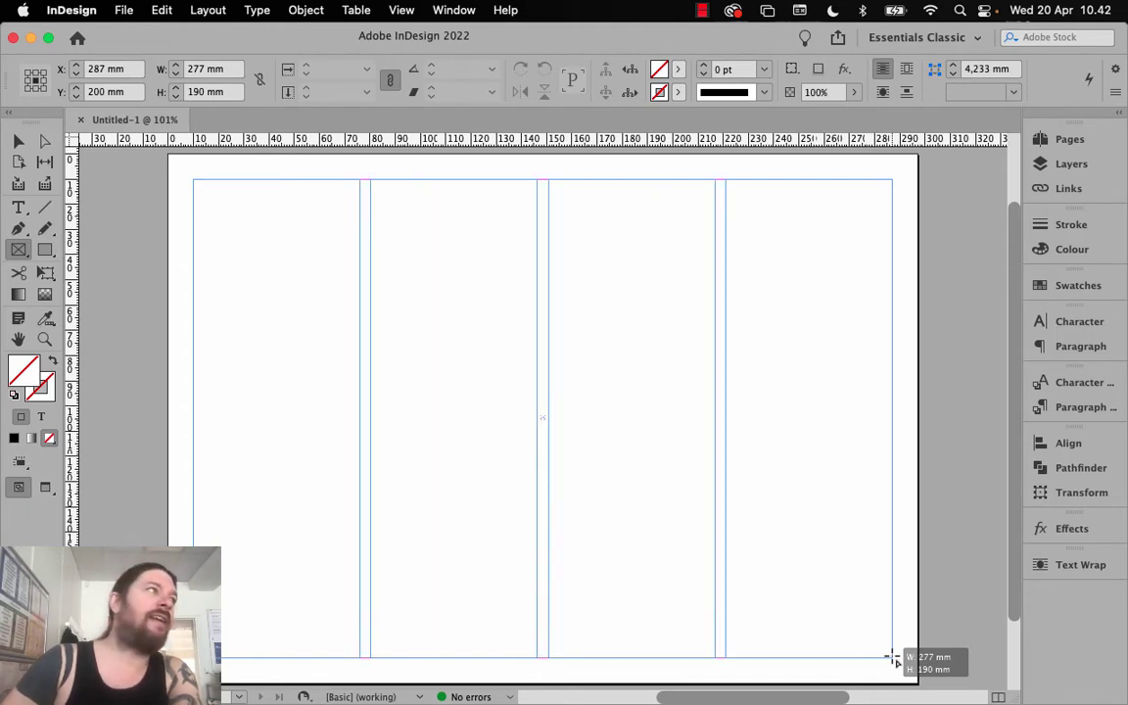
mouse_move(893, 661)
mouse_down()
mouse_move(878, 649)
mouse_move(890, 658)
mouse_up()
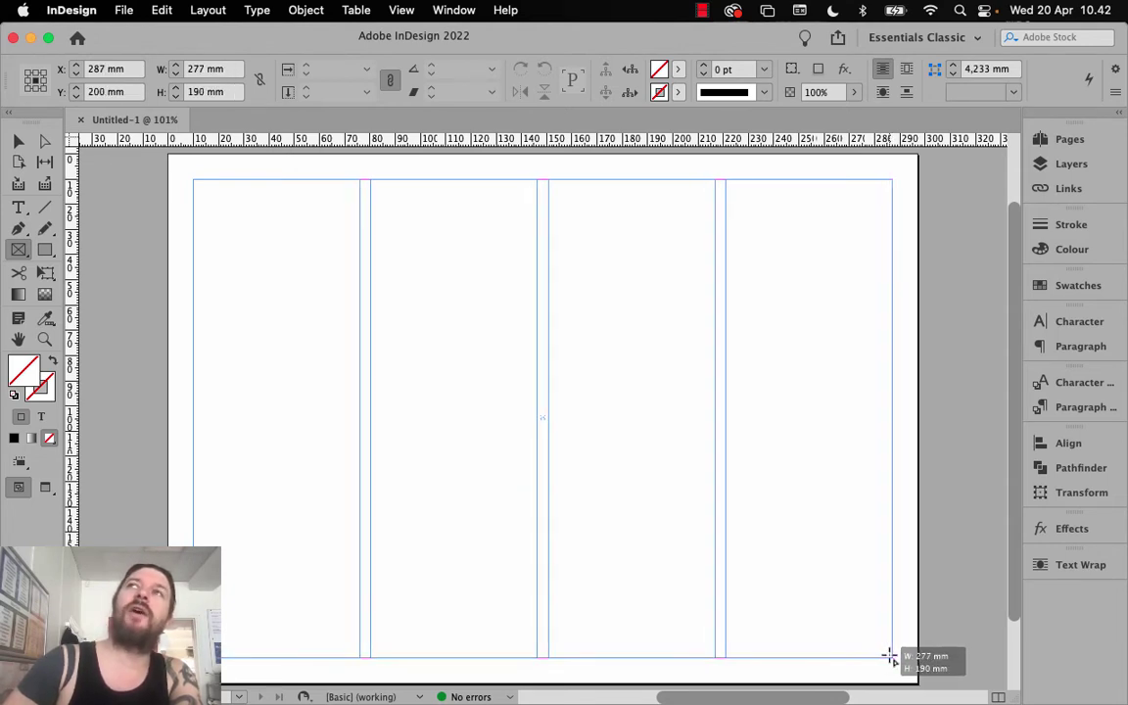
key(Up)
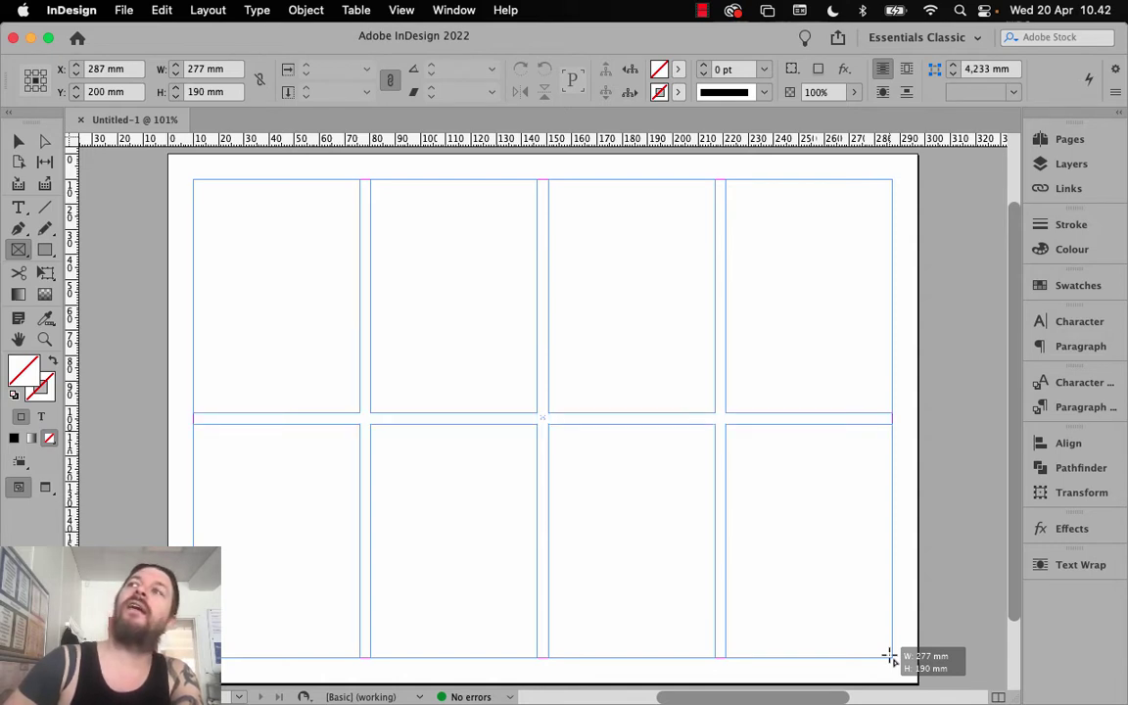
key(Up)
drag(889, 656, 889, 657)
key(Up)
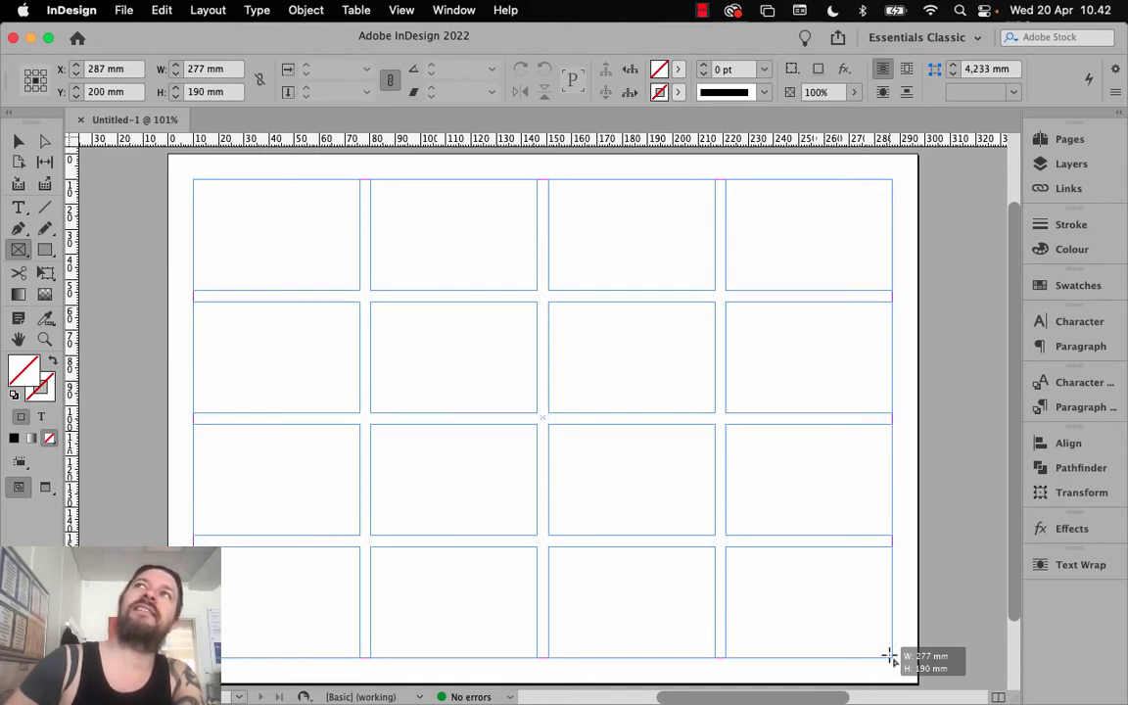
drag(889, 657, 889, 657)
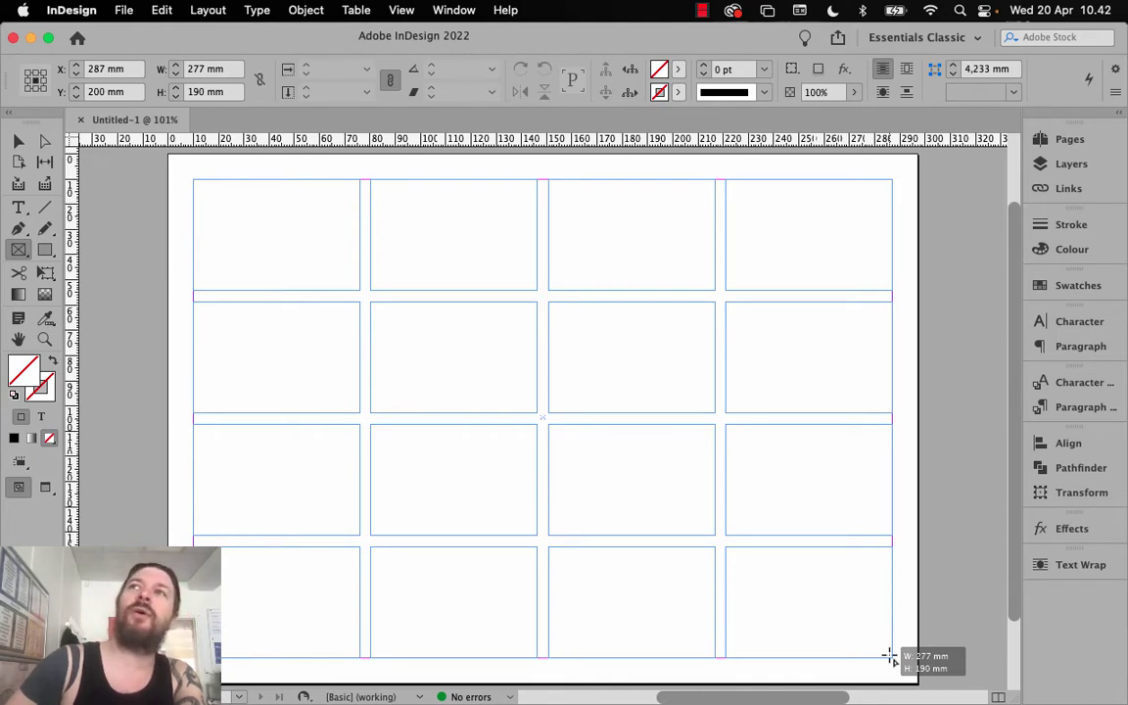
Expand the frame grid to 11 columns by 6 rows and release to create 66 frames
drag(889, 657, 889, 657)
key(Right)
key(Right)
key(Right)
key(Right)
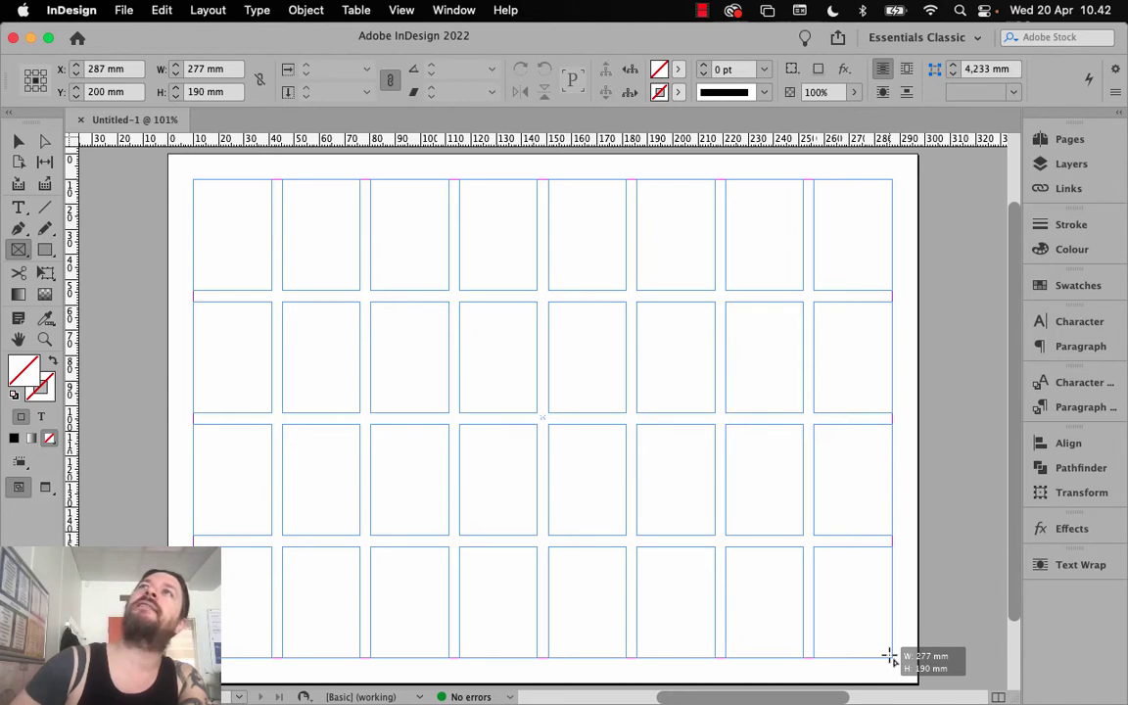
drag(889, 657, 888, 657)
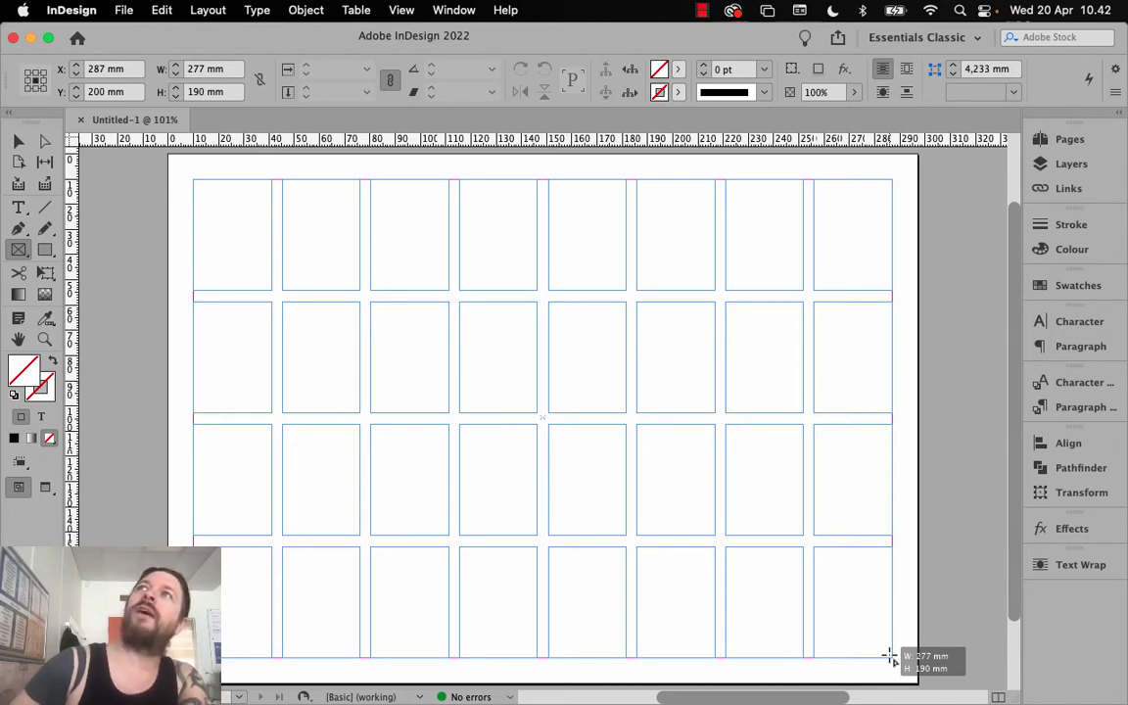
key(Up)
drag(889, 656, 889, 656)
key(Right)
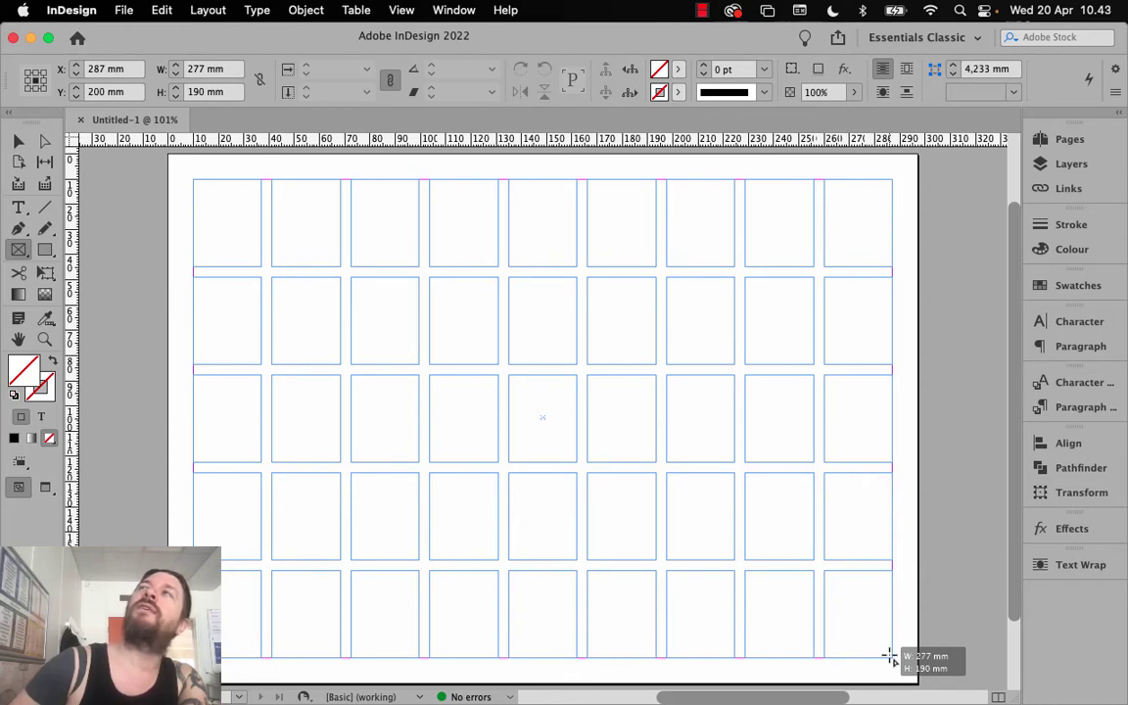
drag(889, 657, 889, 657)
key(Right)
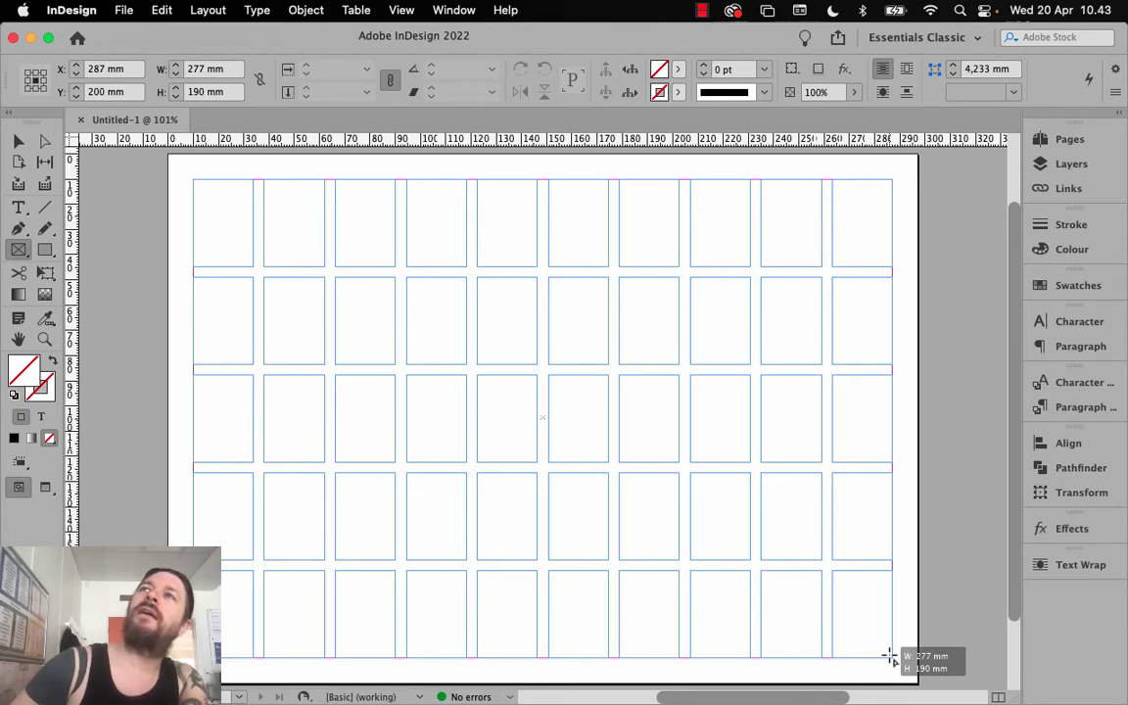
key(Up)
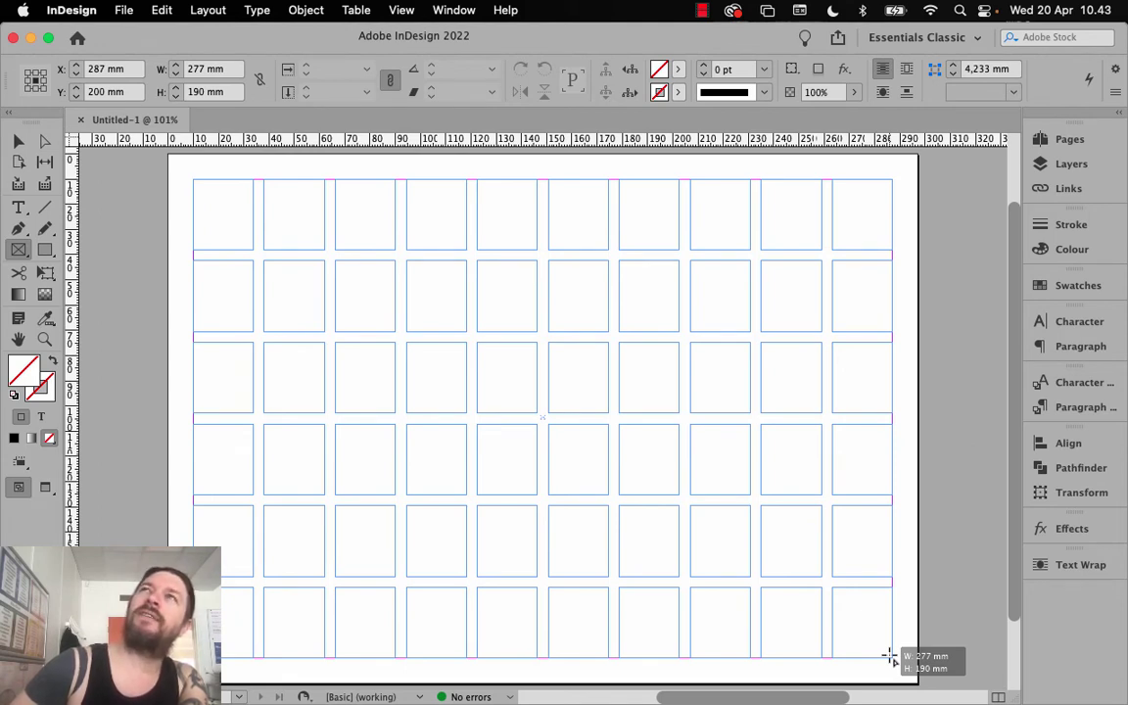
key(Right)
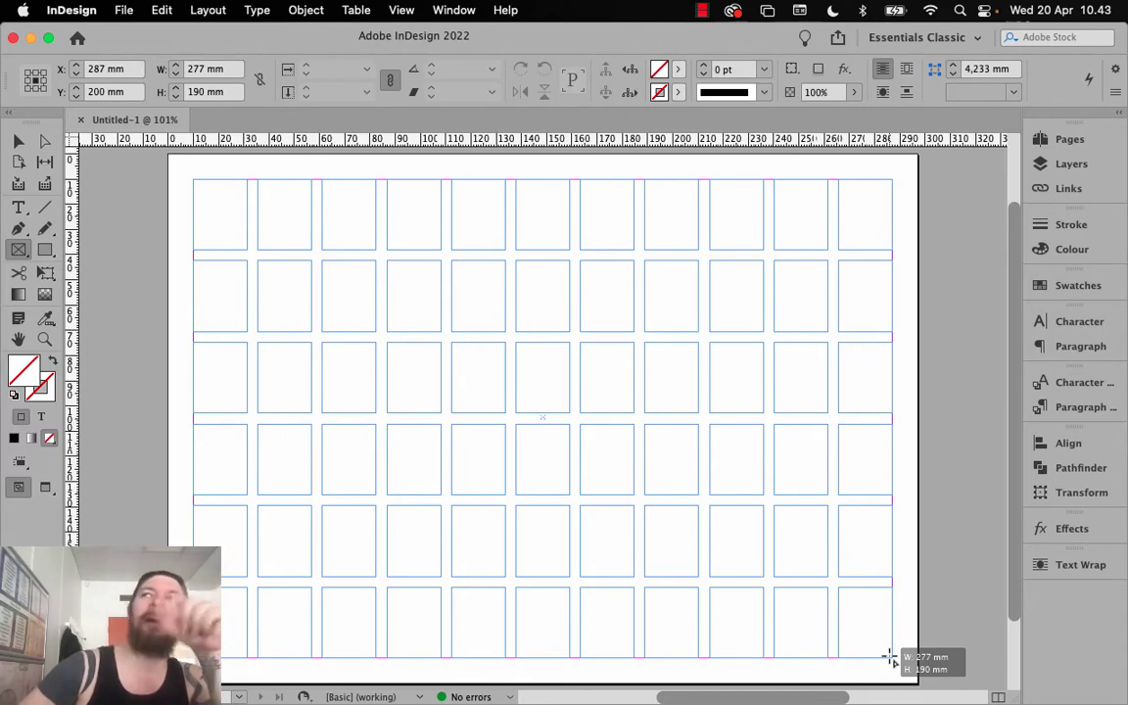
drag(891, 658, 891, 657)
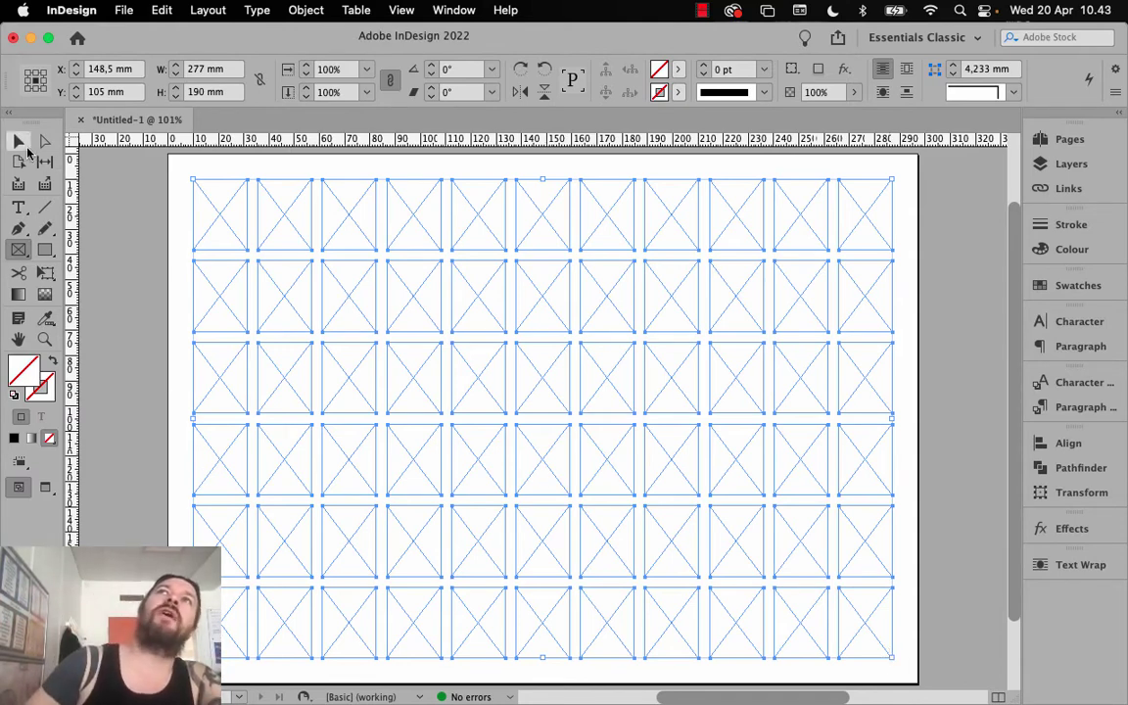
Delete the top-left and bottom-right corner frames, leaving 64 placeholder frames
click(20, 142)
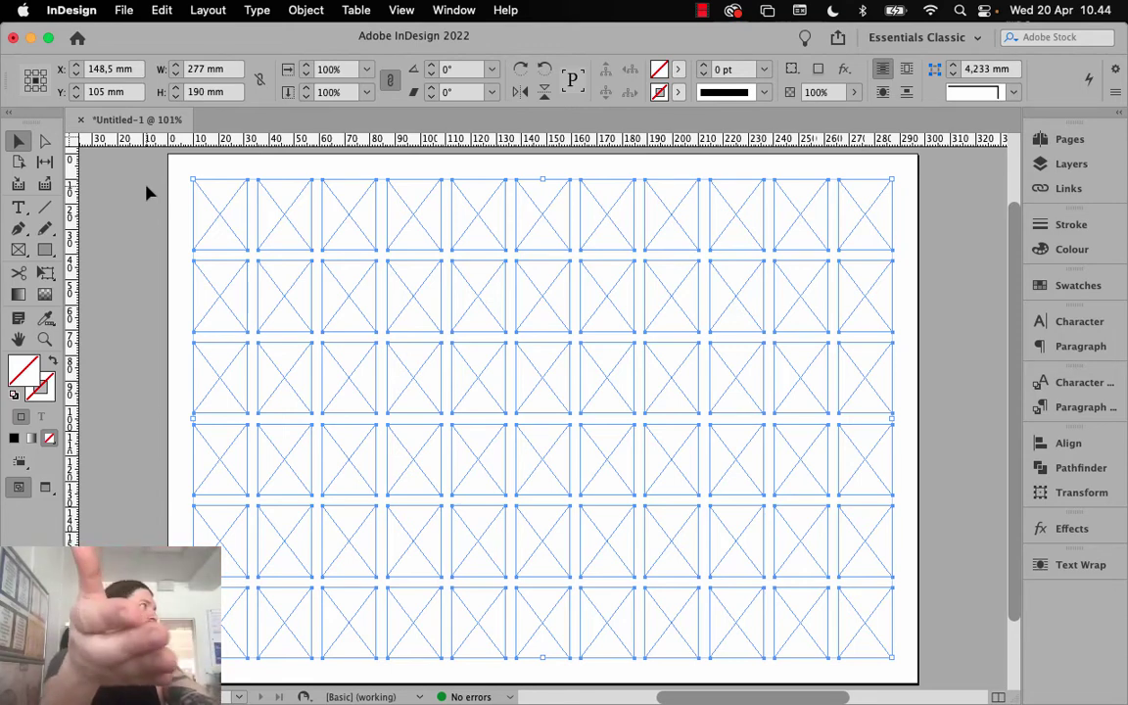
click(211, 173)
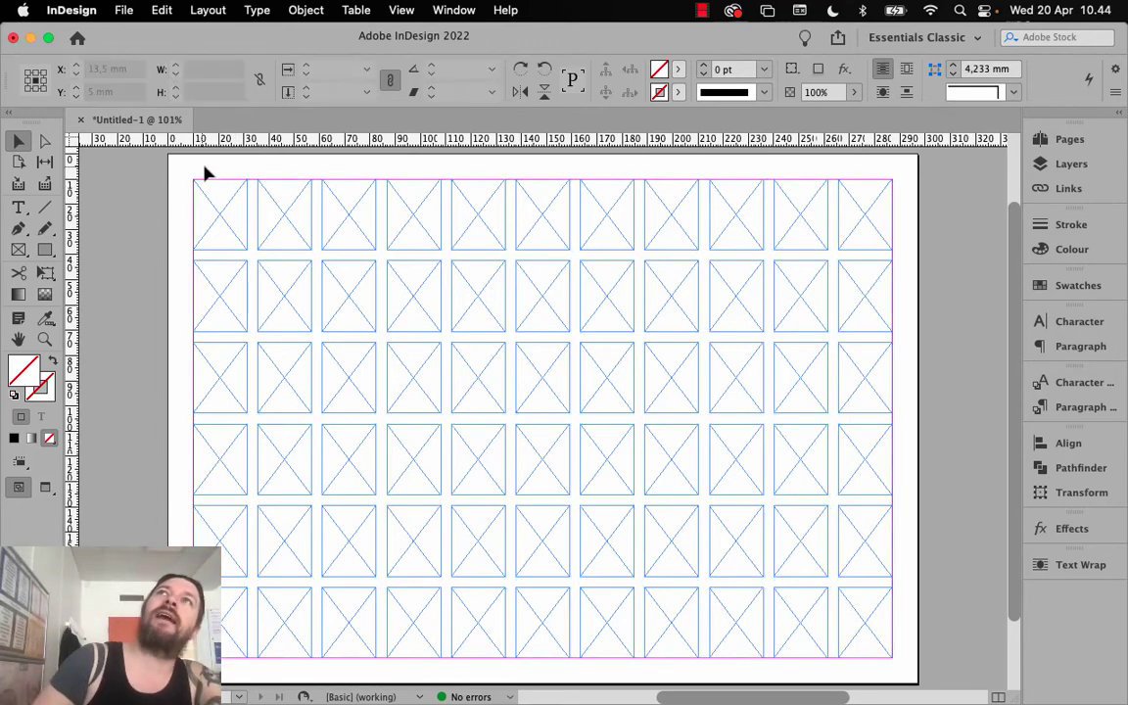
click(216, 183)
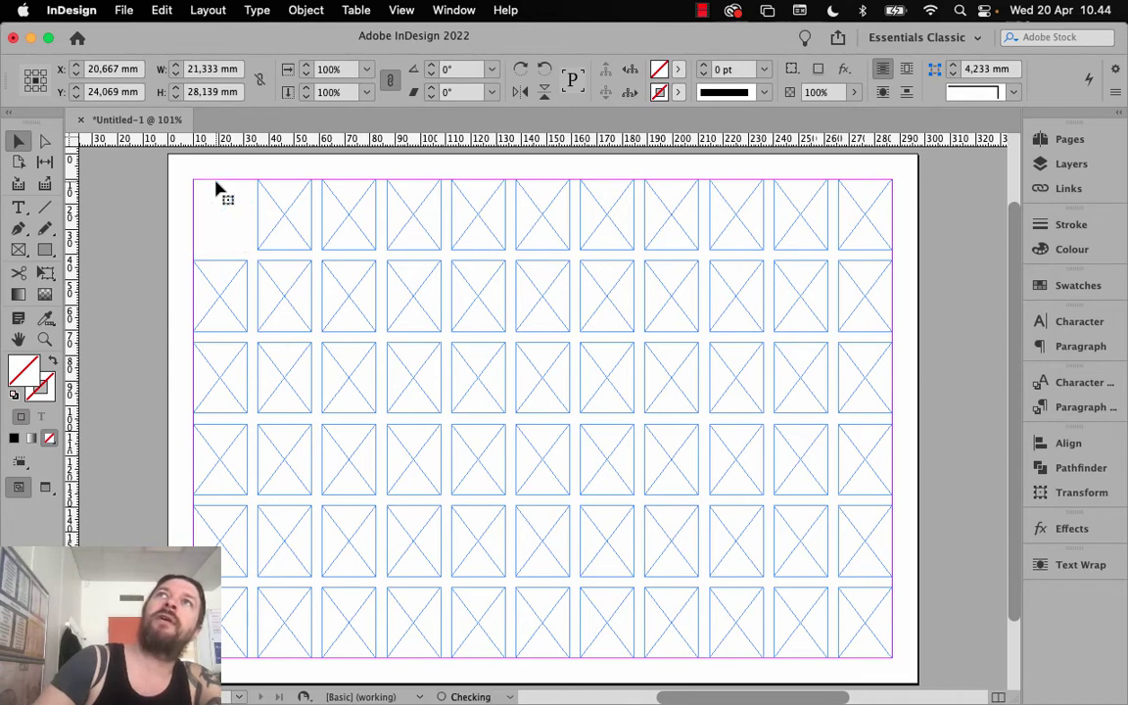
key(Delete)
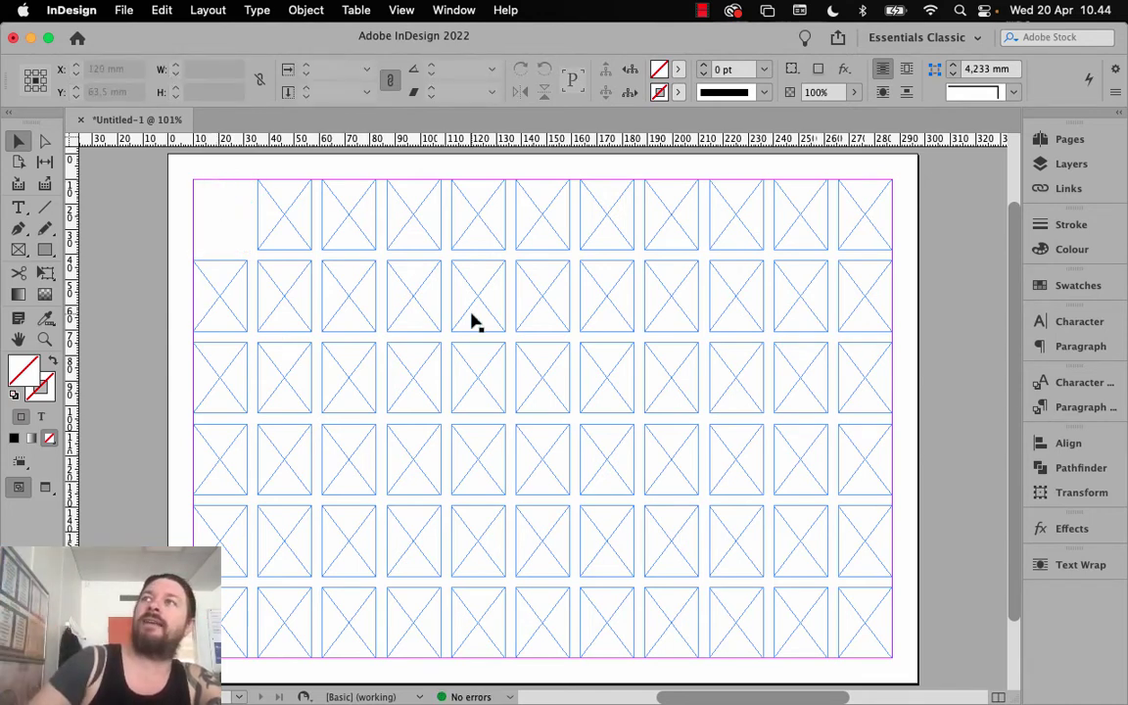
click(879, 641)
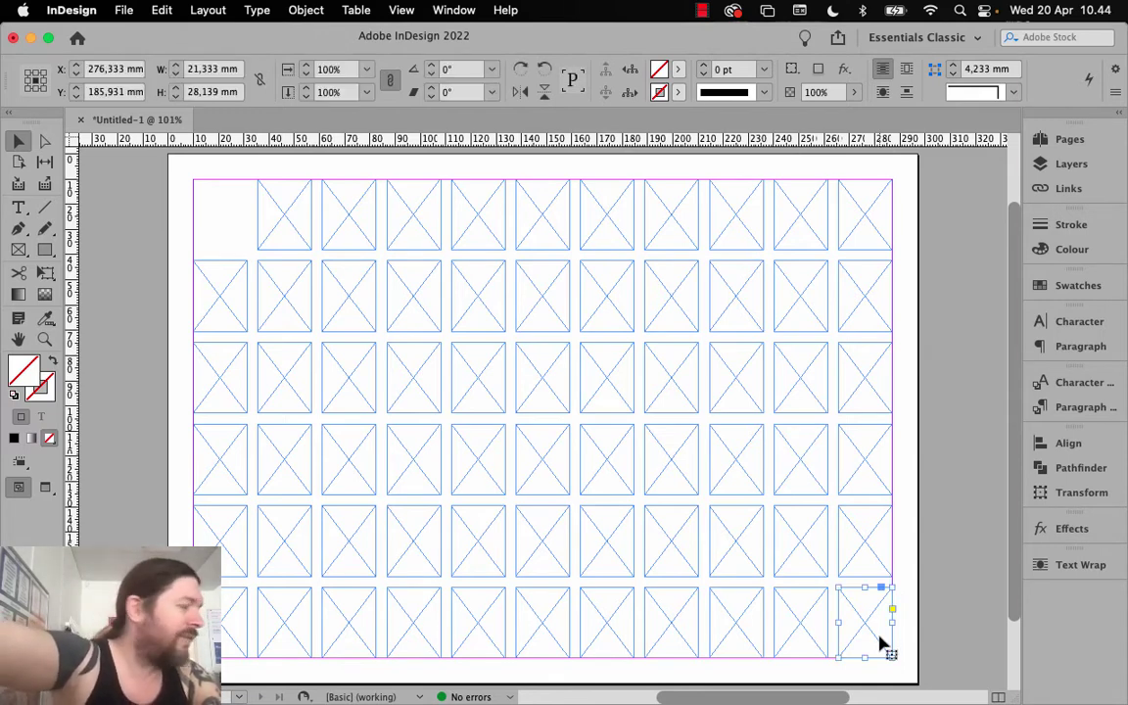
key(Delete)
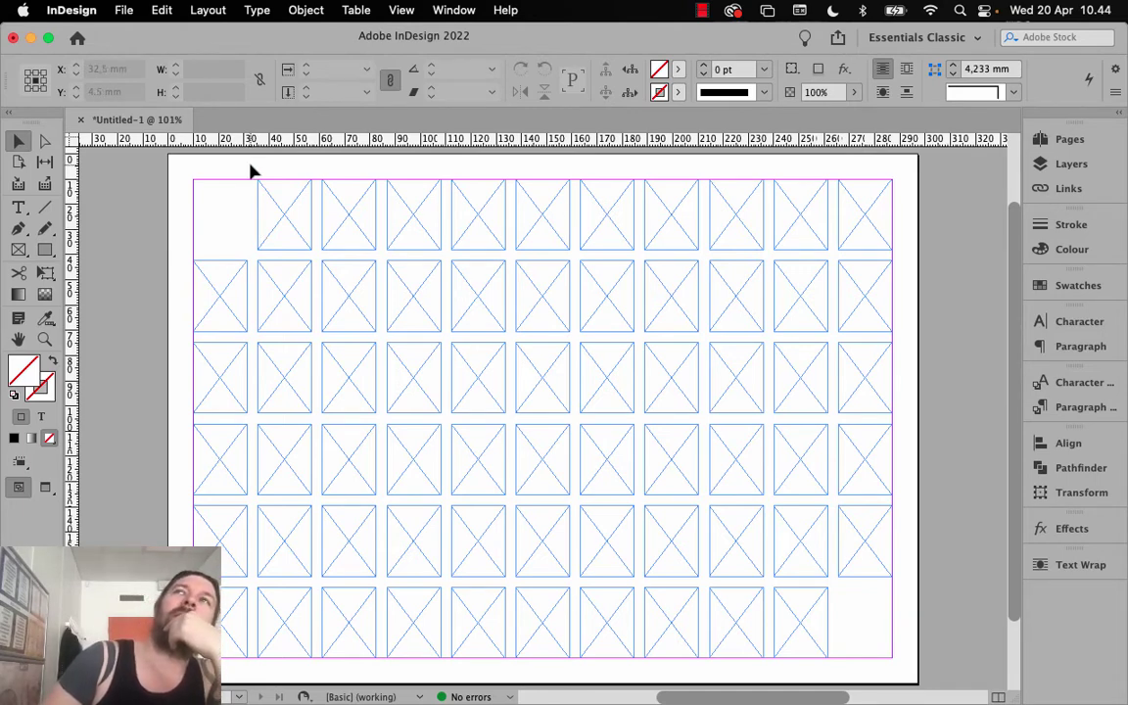
Pair the columns into spreads by moving alternate columns left against their neighbours
drag(253, 165, 313, 657)
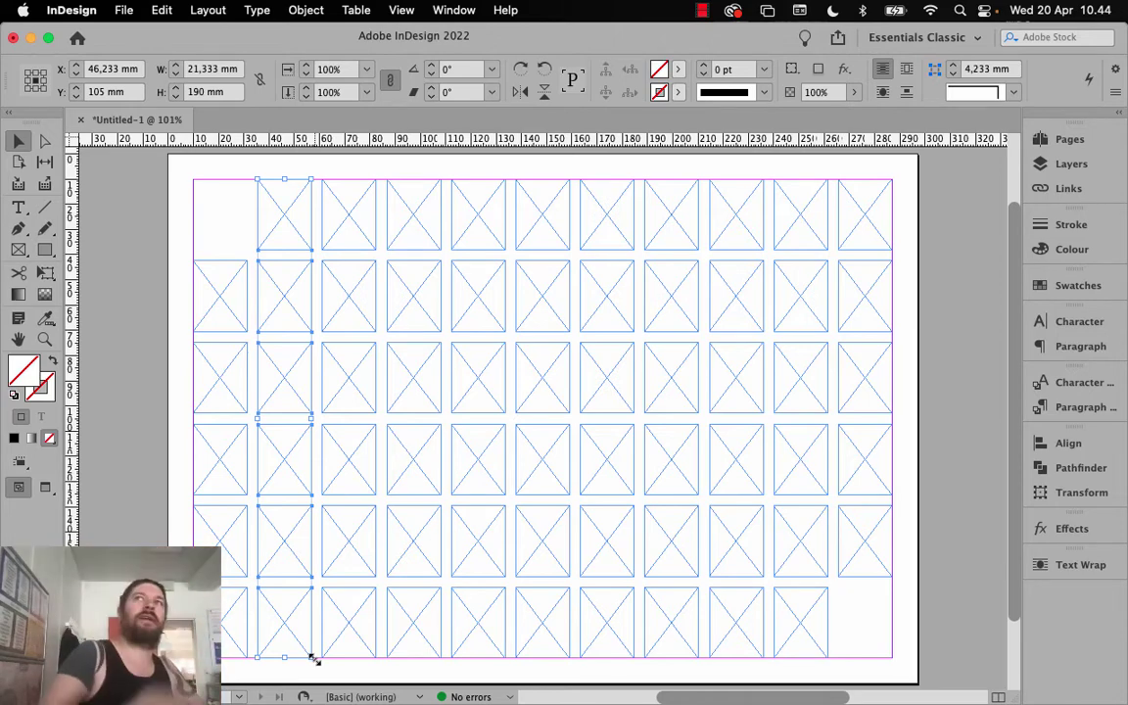
click(265, 171)
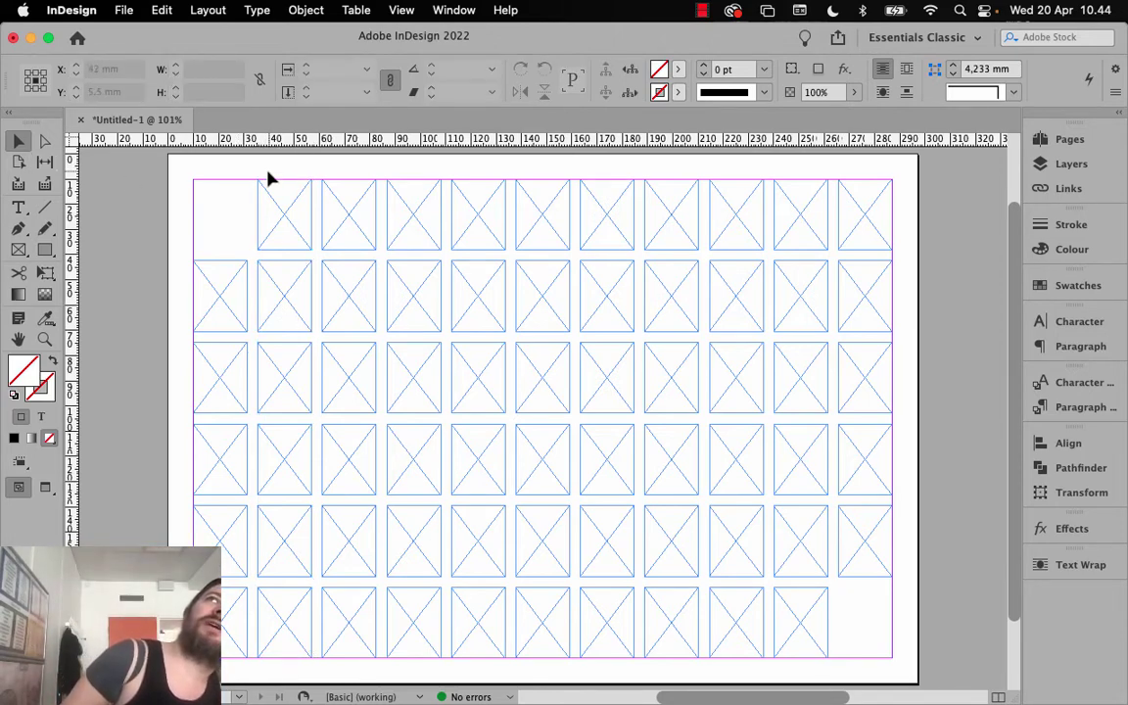
drag(267, 170, 303, 654)
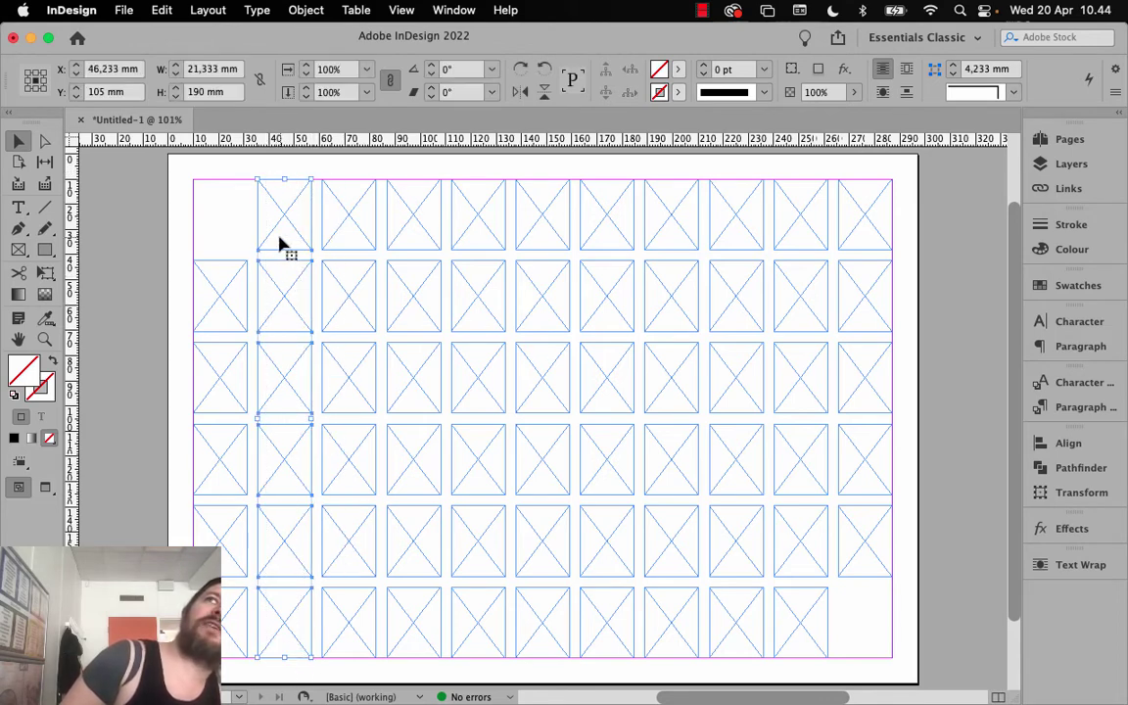
drag(279, 244, 275, 245)
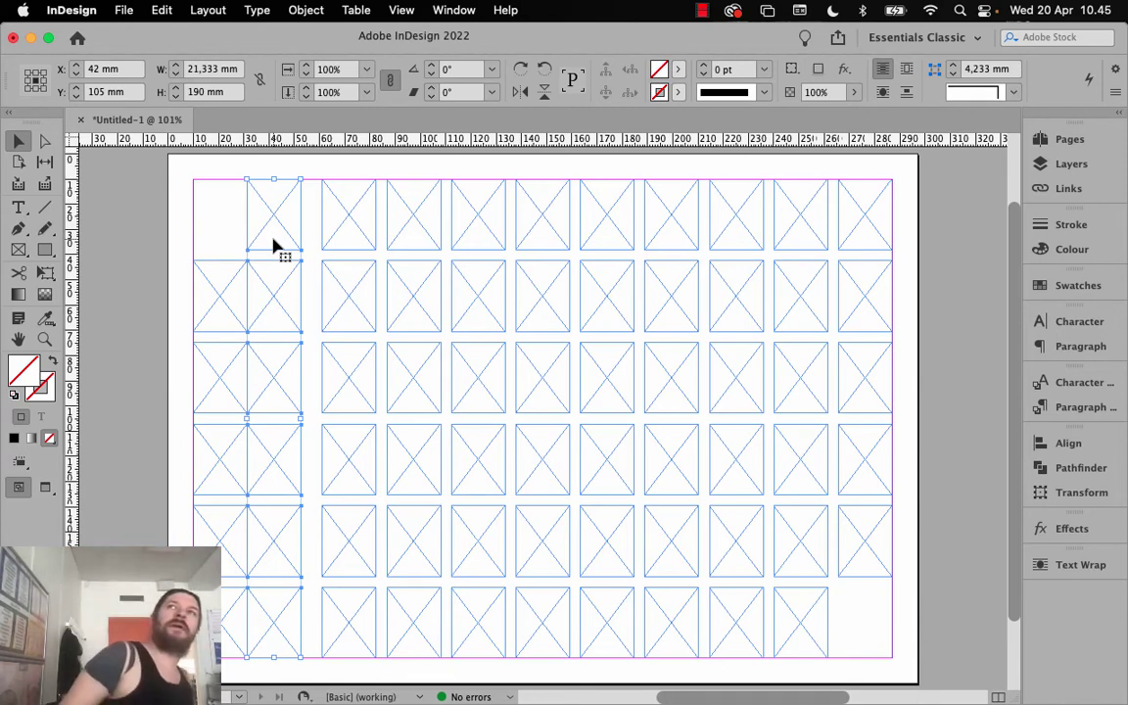
drag(428, 164, 399, 675)
drag(420, 239, 414, 242)
drag(555, 167, 531, 662)
drag(546, 242, 536, 242)
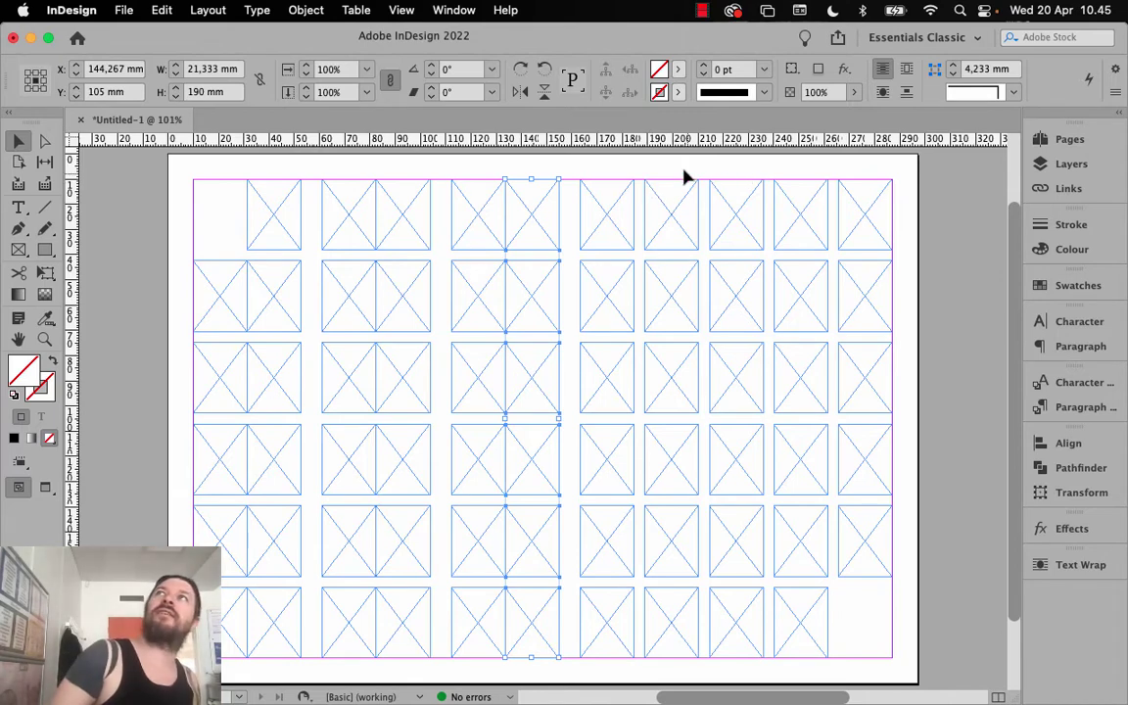
drag(679, 166, 661, 675)
drag(661, 244, 651, 245)
drag(808, 176, 790, 662)
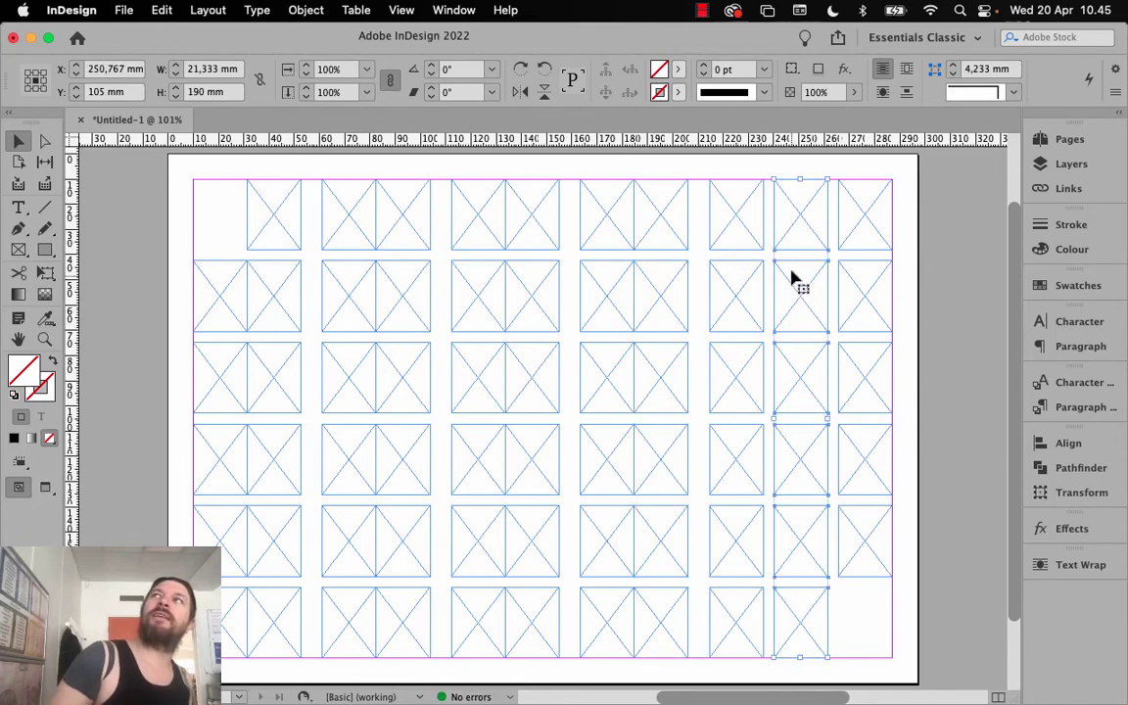
drag(790, 247, 787, 246)
Delete the surplus rightmost column and leftover bottom-right frame, then select the whole grid
drag(886, 175, 865, 625)
key(Delete)
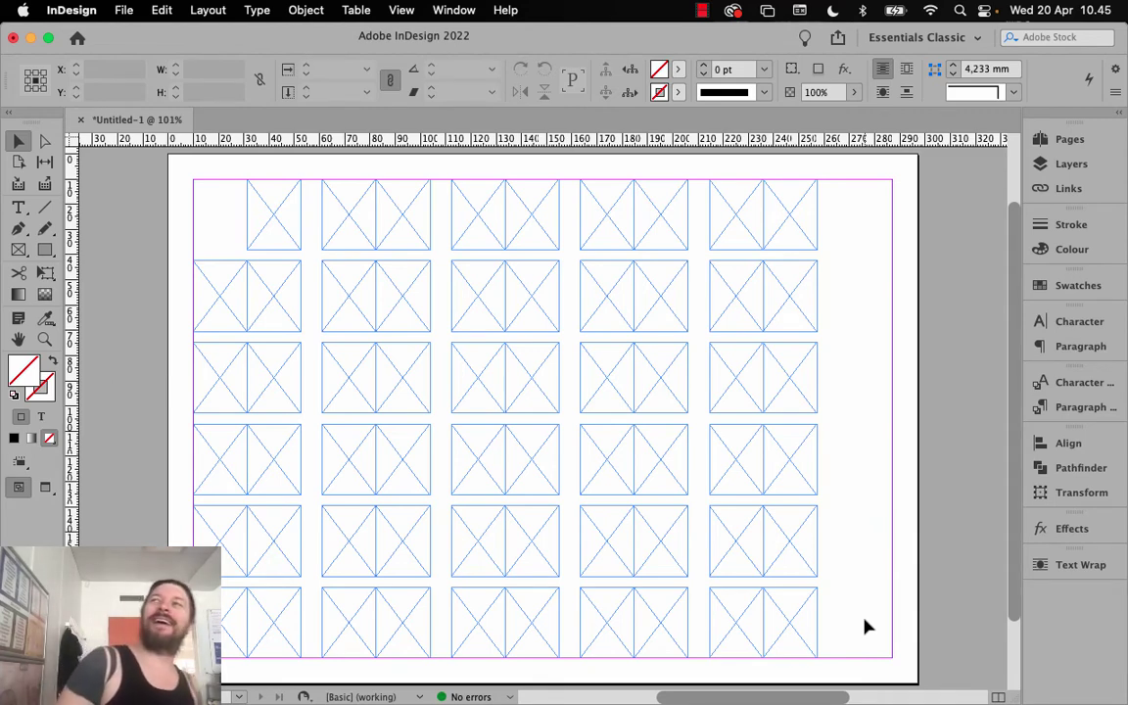
click(799, 625)
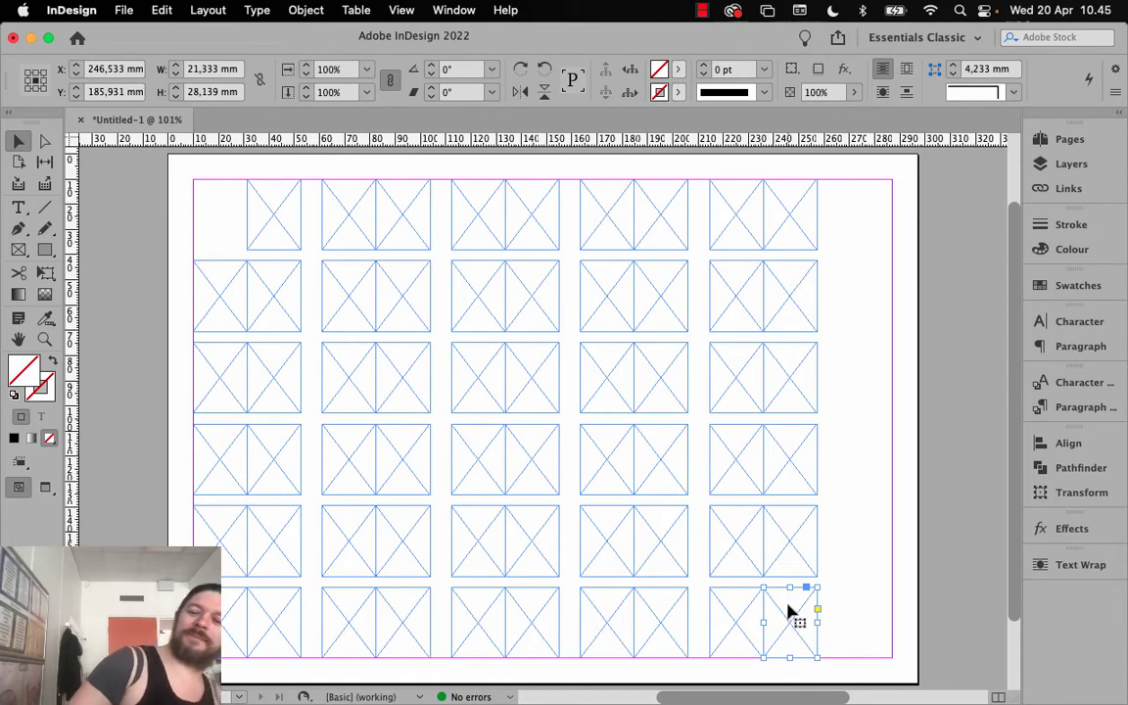
key(Delete)
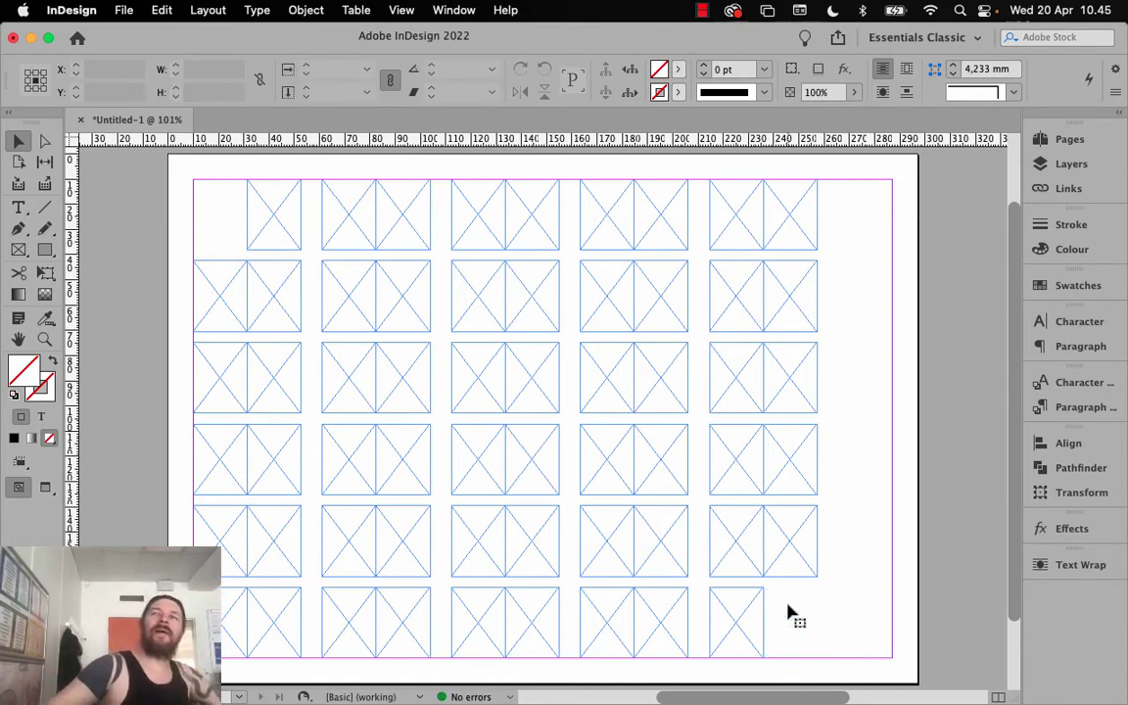
drag(817, 640, 290, 214)
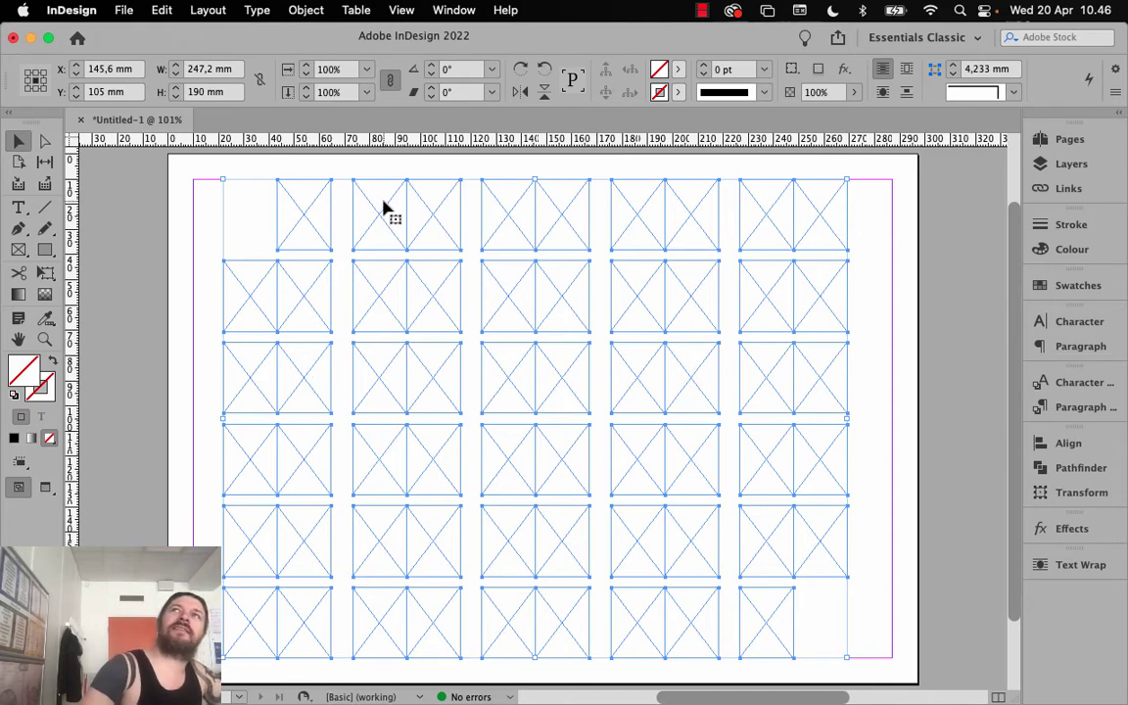
Draw a 5 pt vertical line down the first spine from top to bottom margin
click(330, 174)
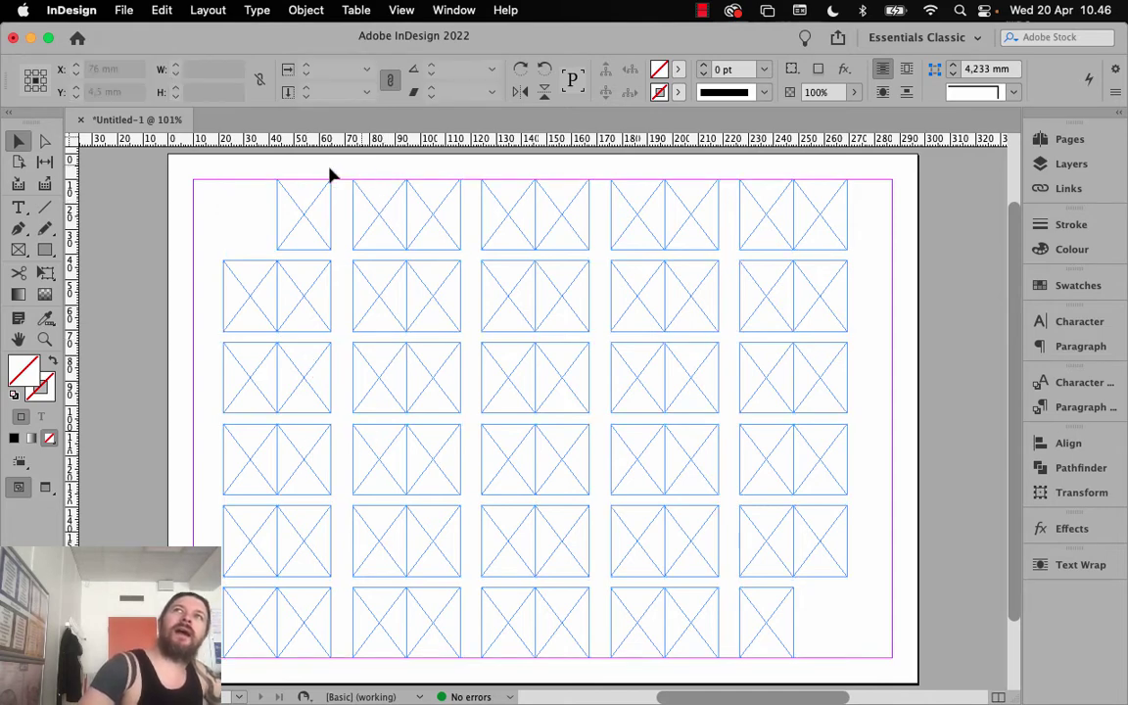
click(49, 209)
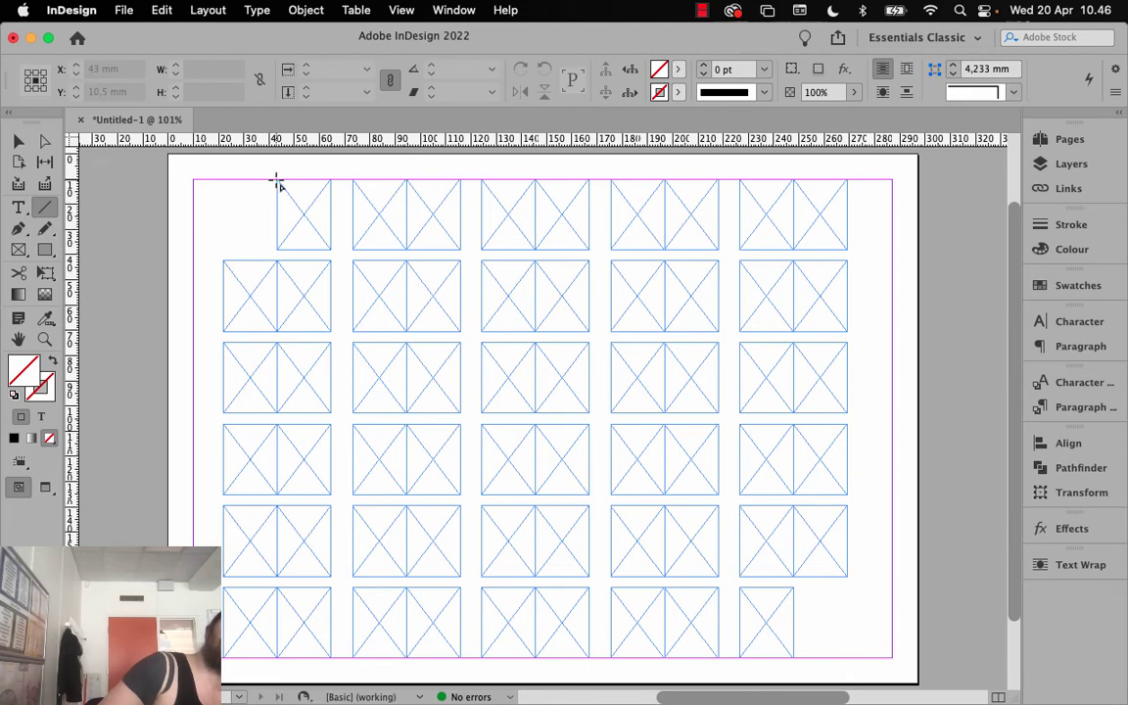
drag(277, 183, 277, 658)
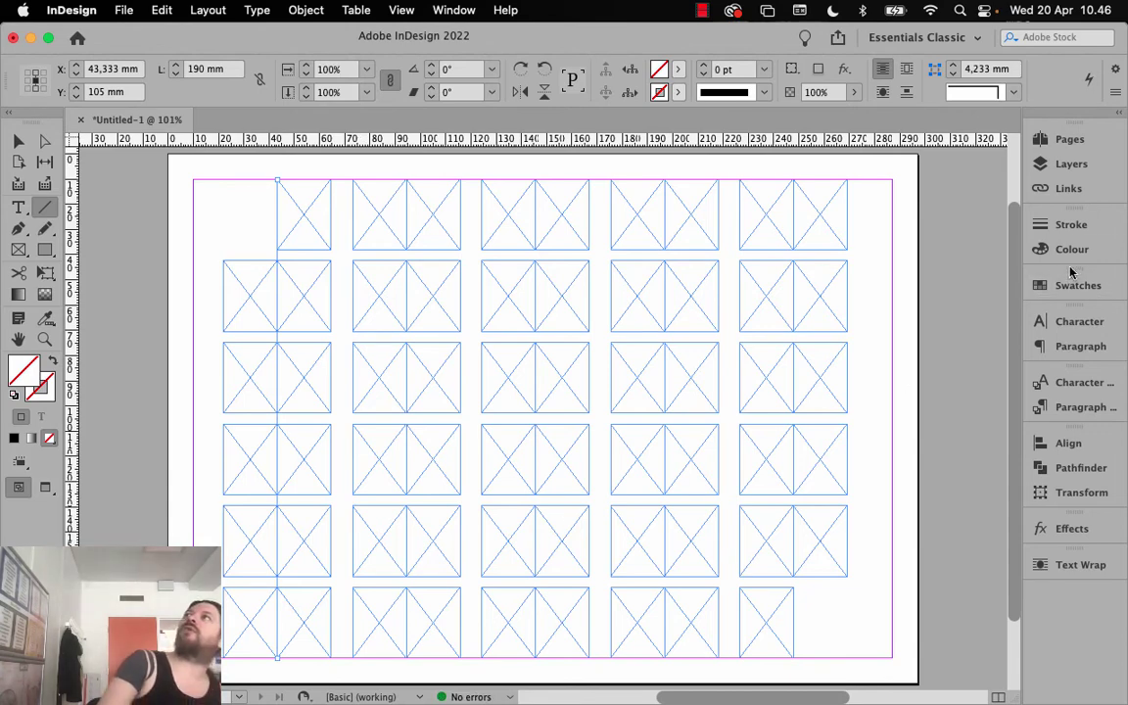
click(1071, 224)
click(944, 243)
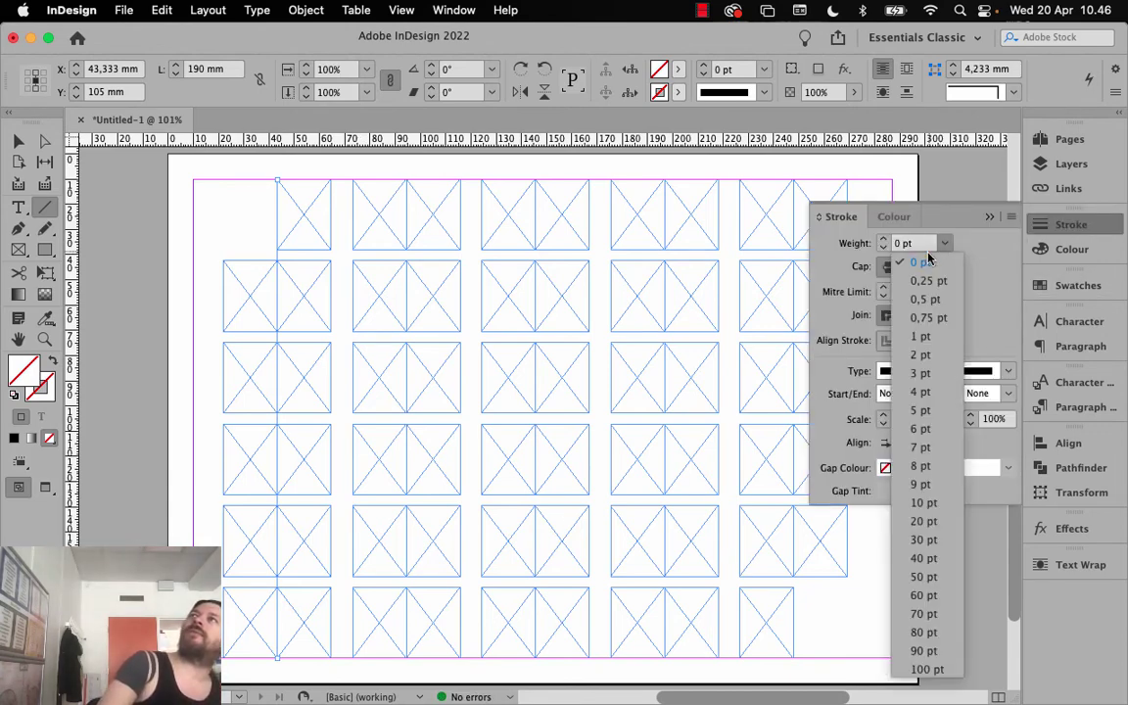
click(921, 410)
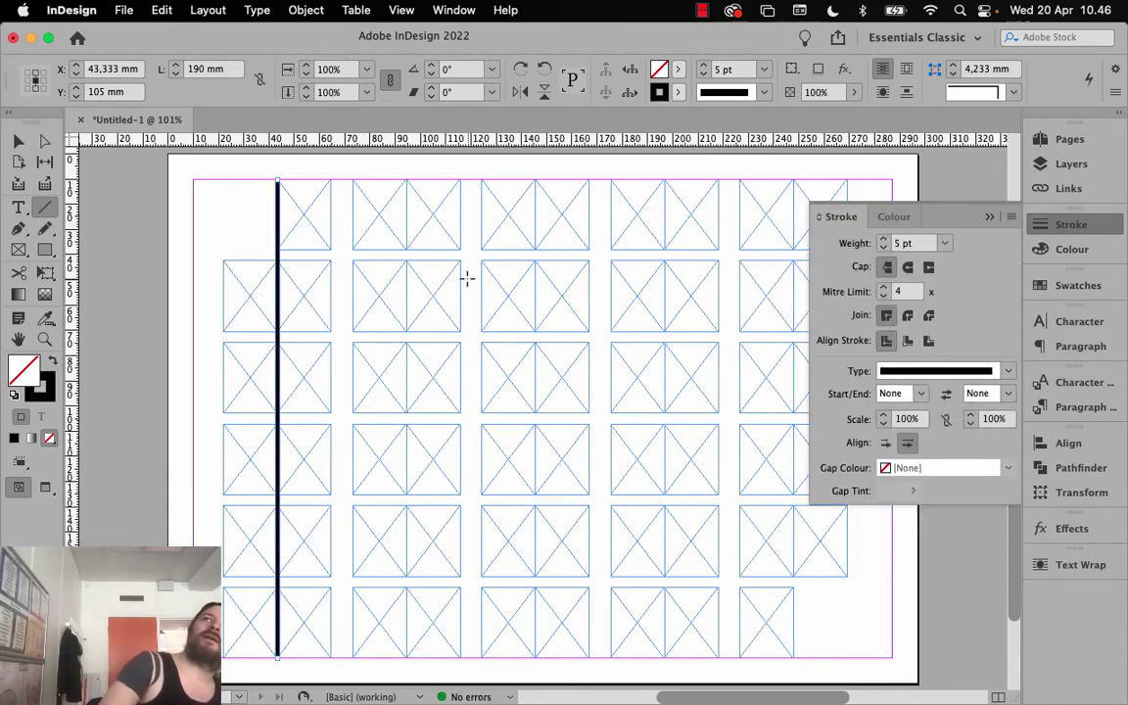
click(17, 141)
click(163, 160)
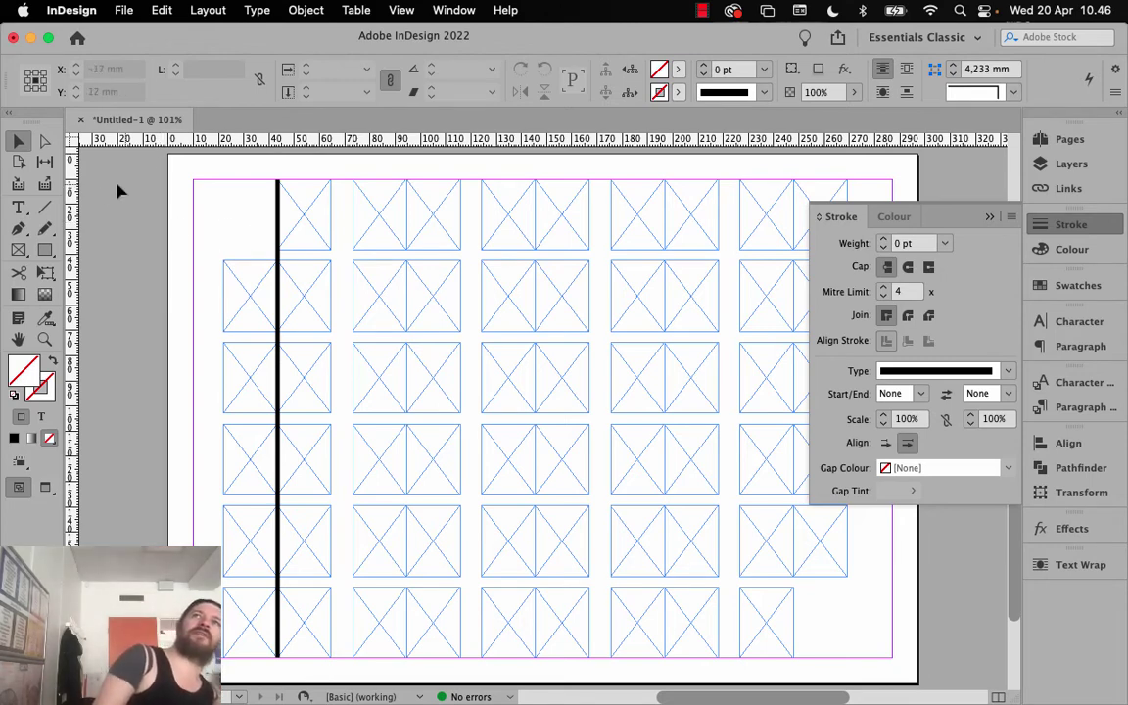
click(46, 208)
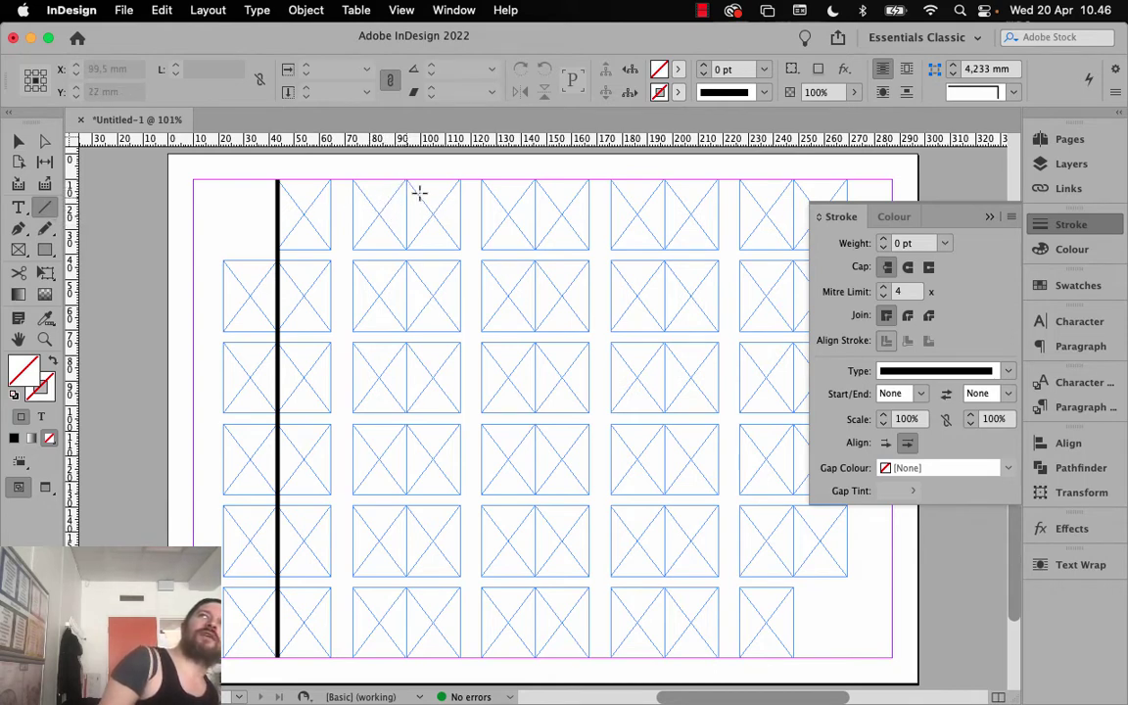
Draw a 4 pt vertical line down the second spread's spine
drag(406, 183, 407, 665)
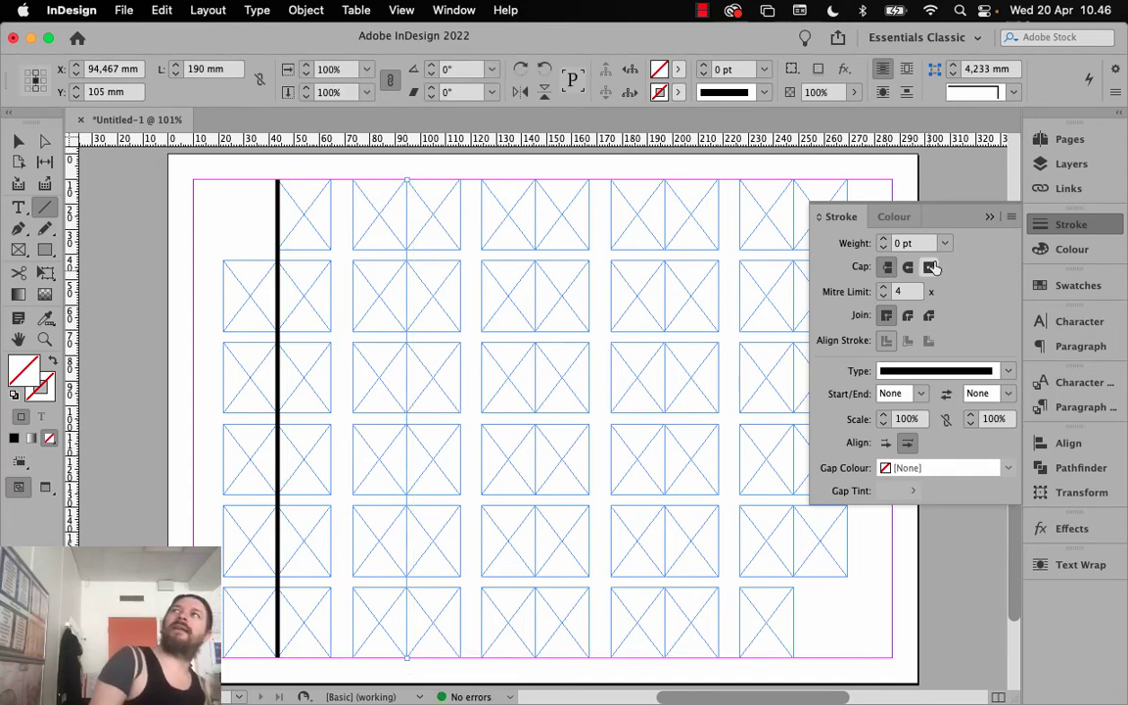
click(944, 242)
click(921, 392)
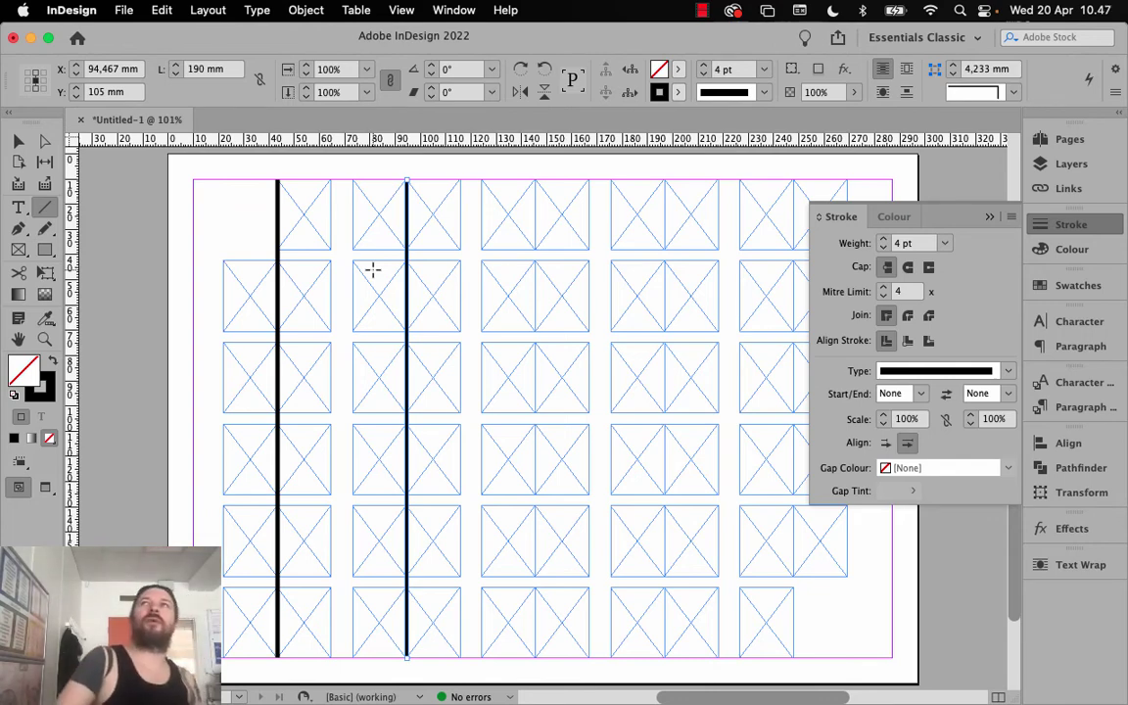
click(21, 142)
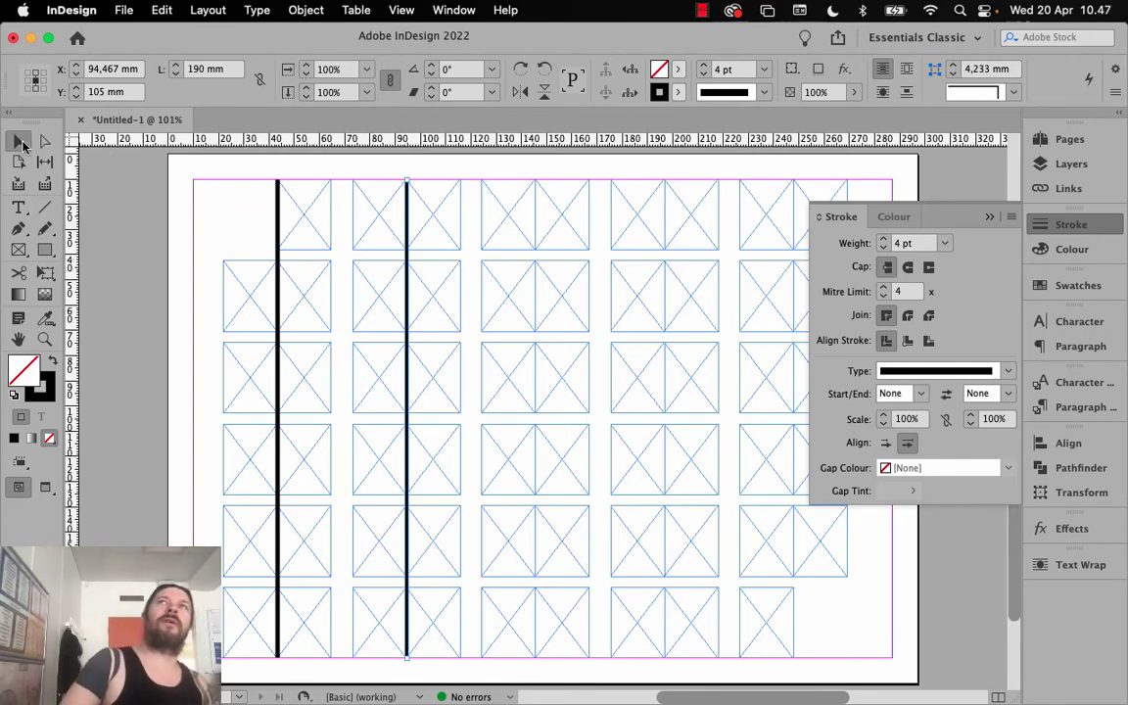
click(319, 161)
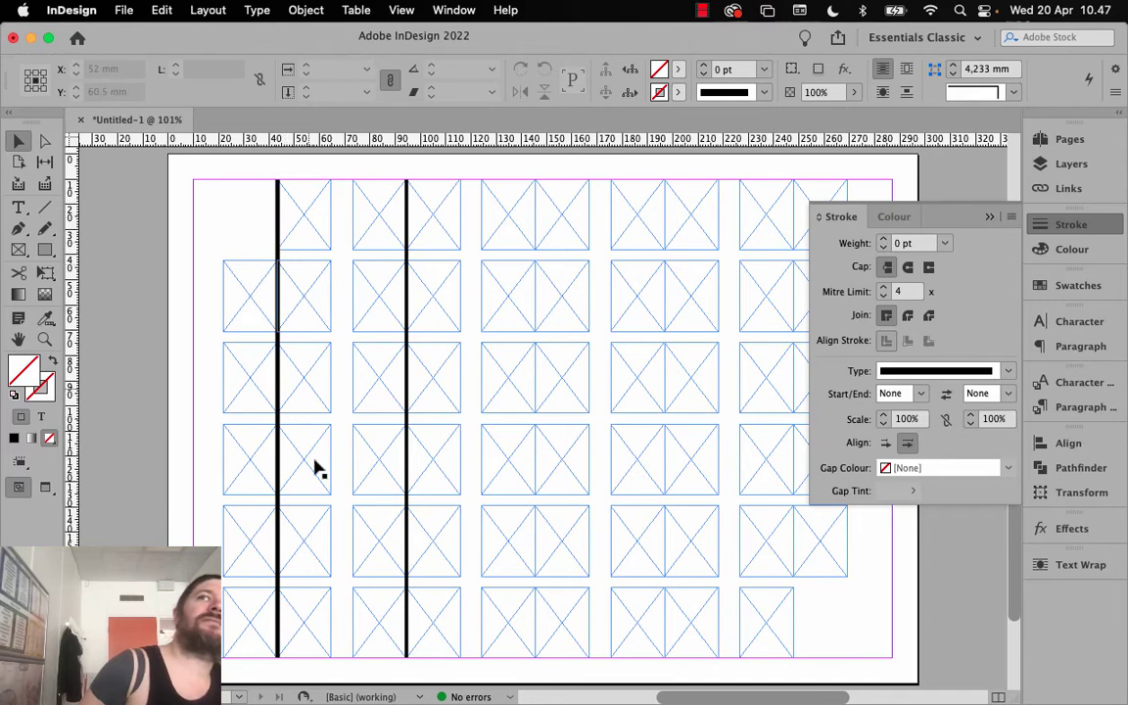
Carry the line over to a later spread's spine, nudge it into place, and collapse the Stroke panel
click(407, 259)
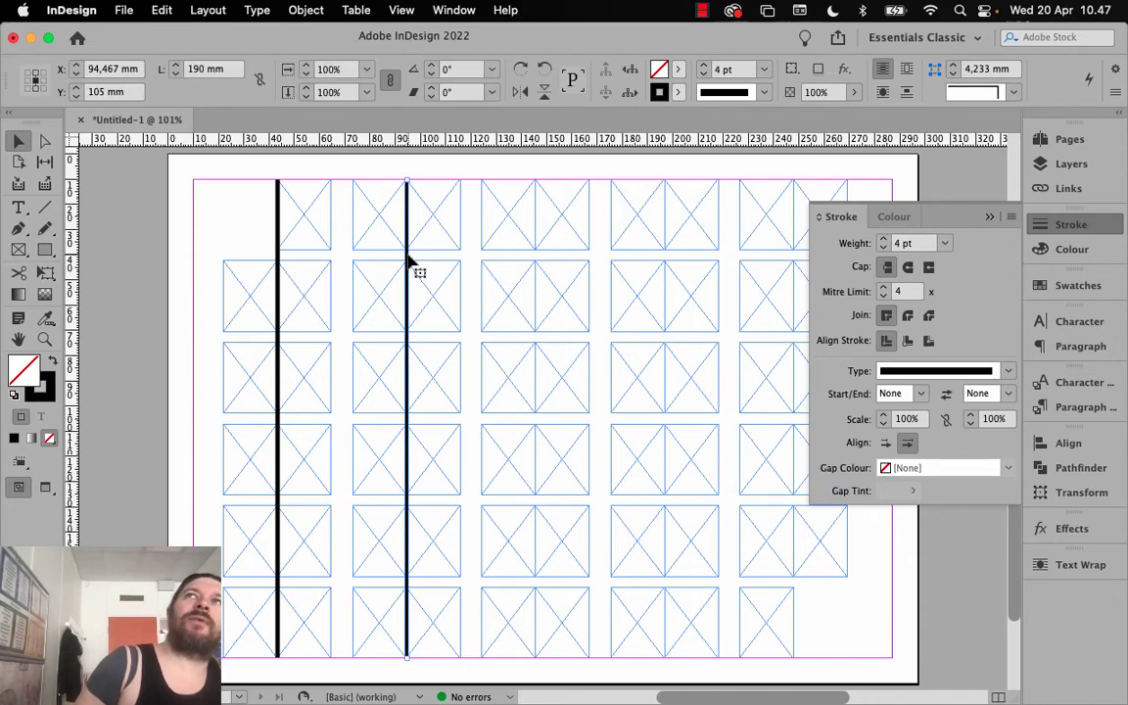
drag(410, 259, 788, 264)
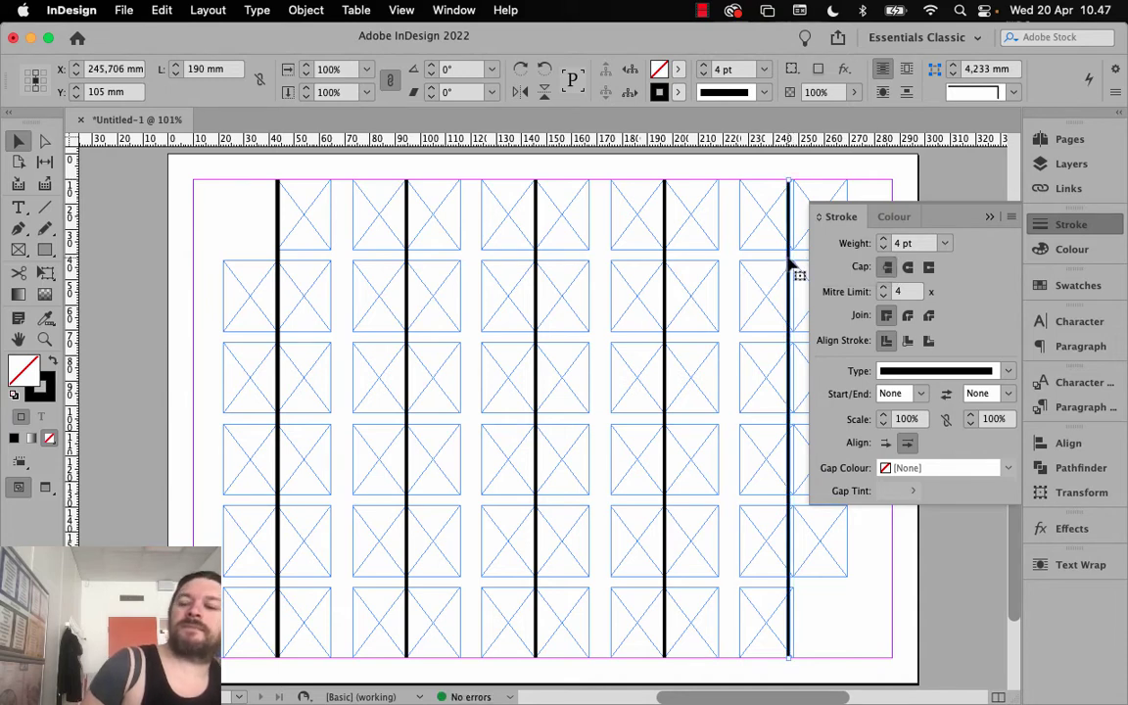
key(Right)
key(Right)
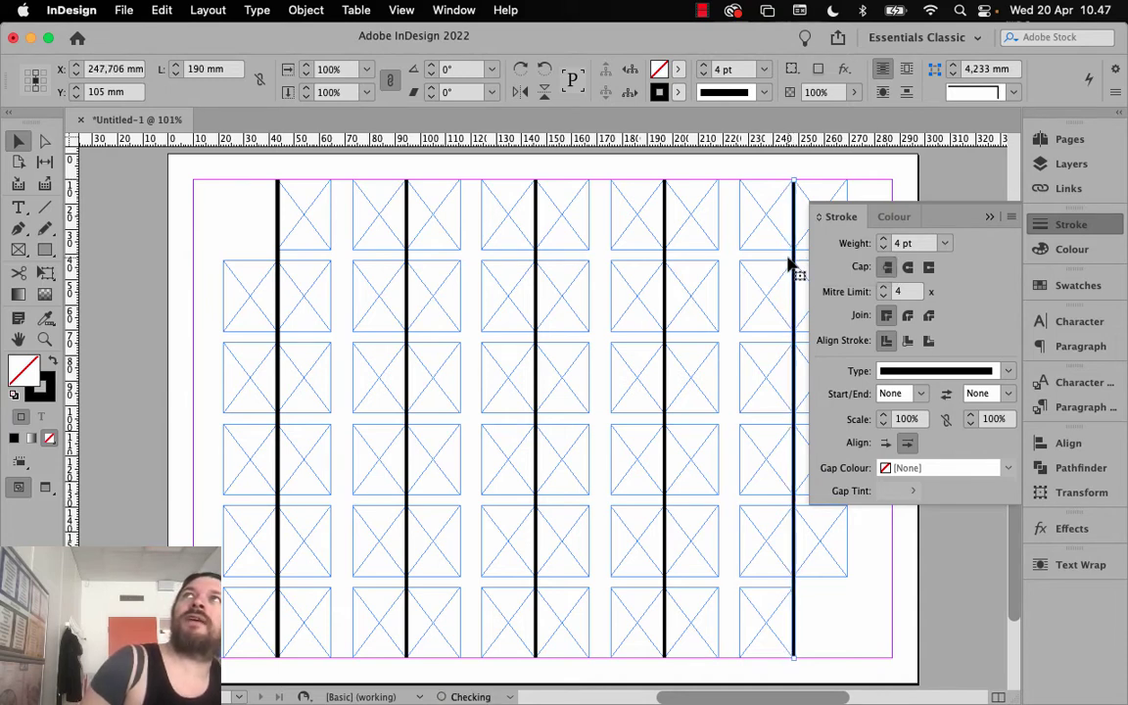
click(745, 171)
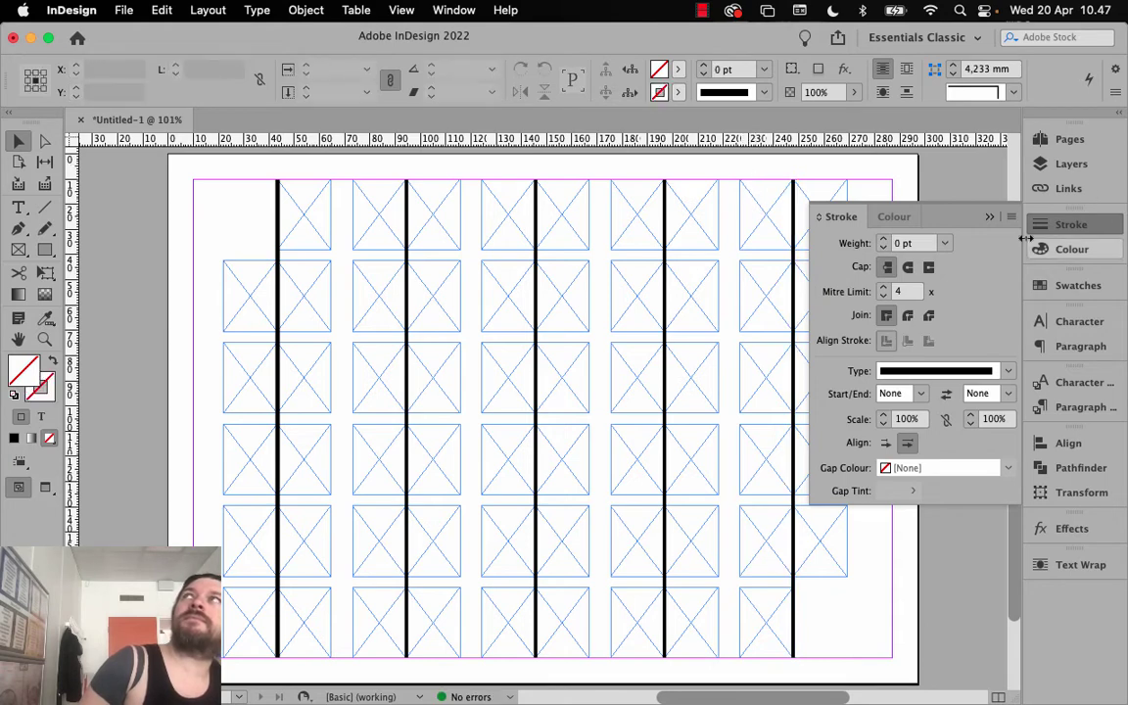
click(989, 217)
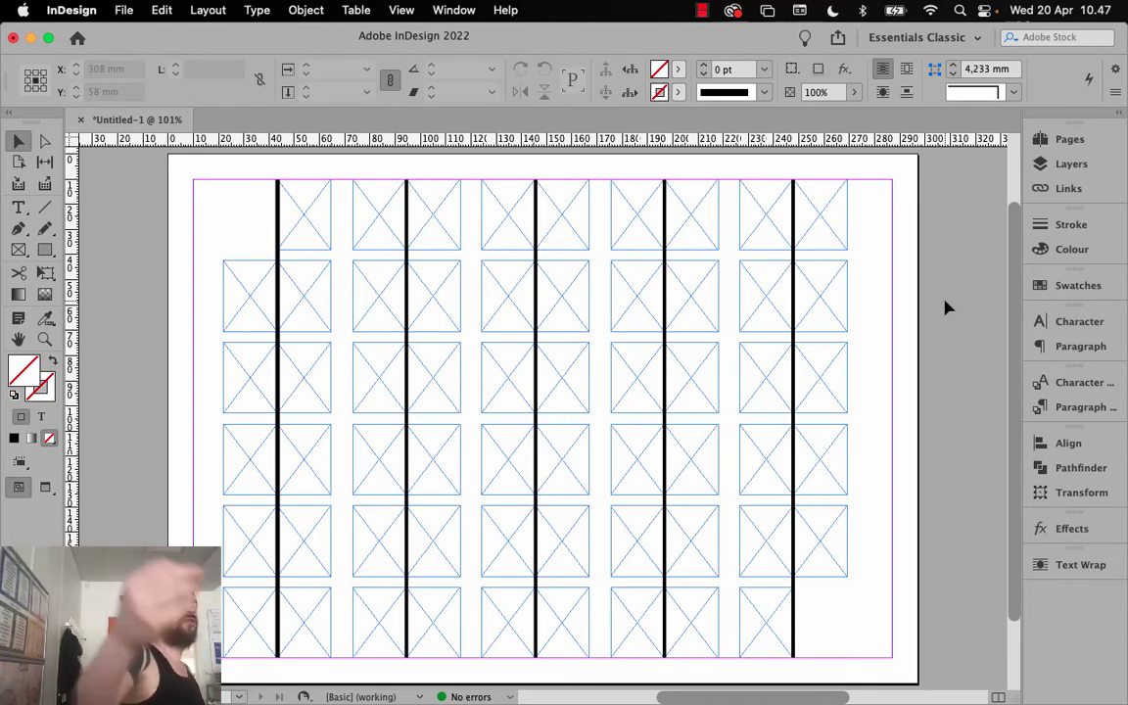
Select the left frame in the third row and start placing an image into it
click(566, 236)
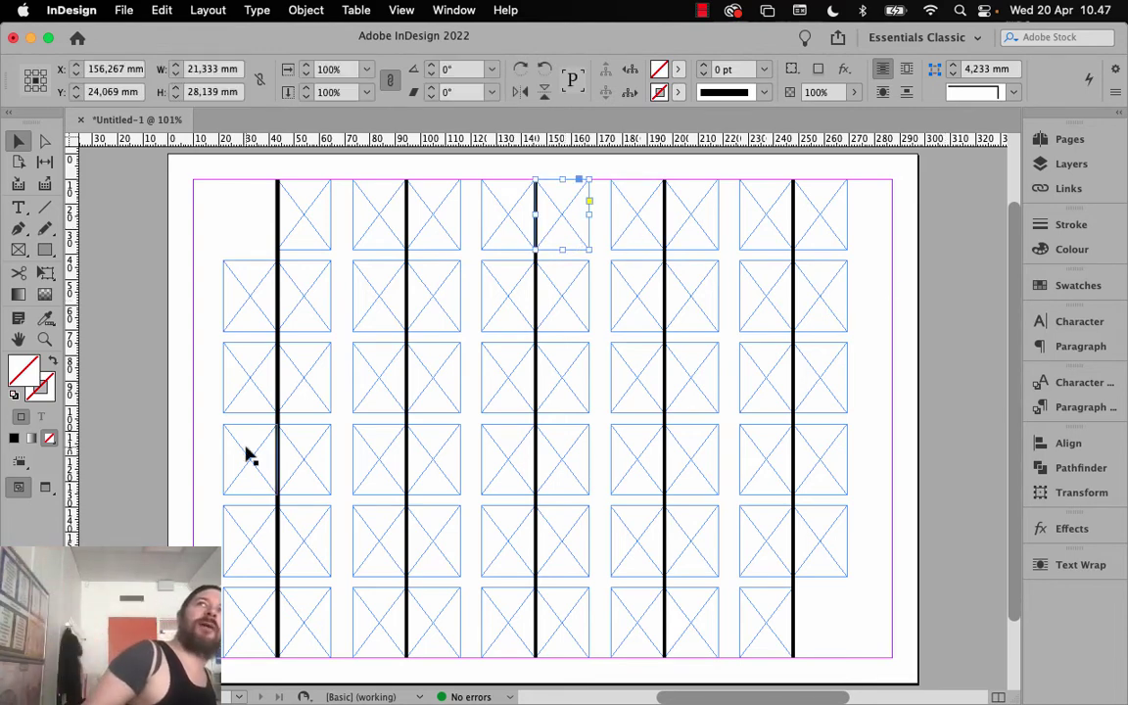
click(290, 386)
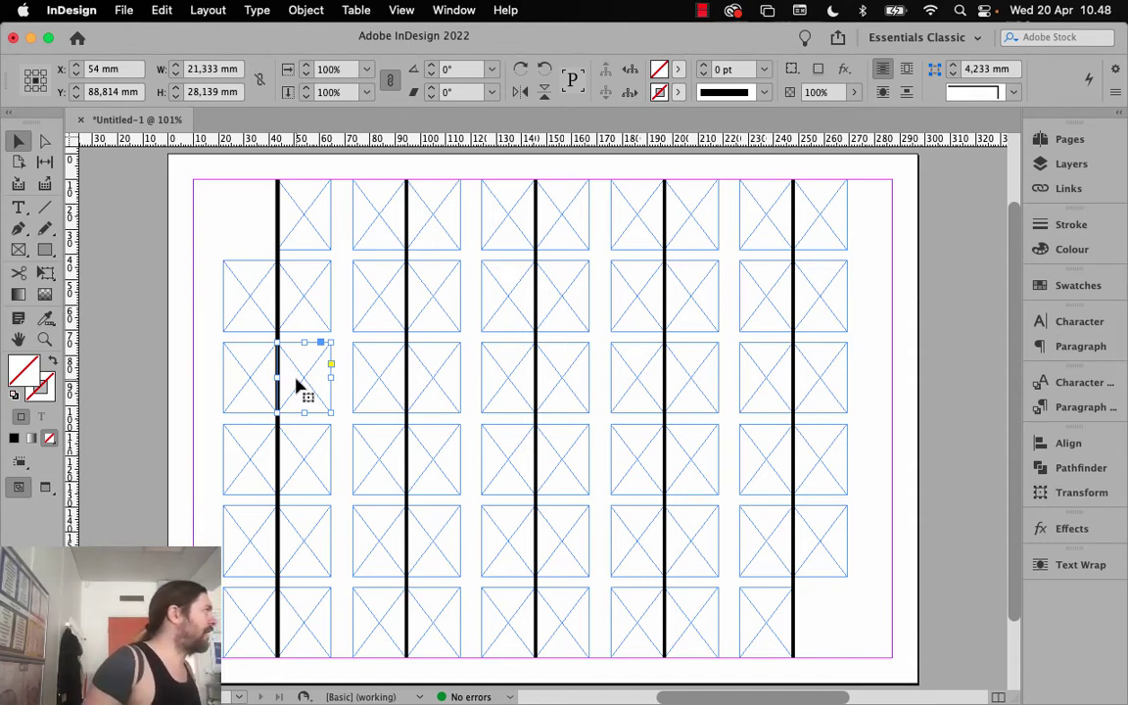
click(124, 10)
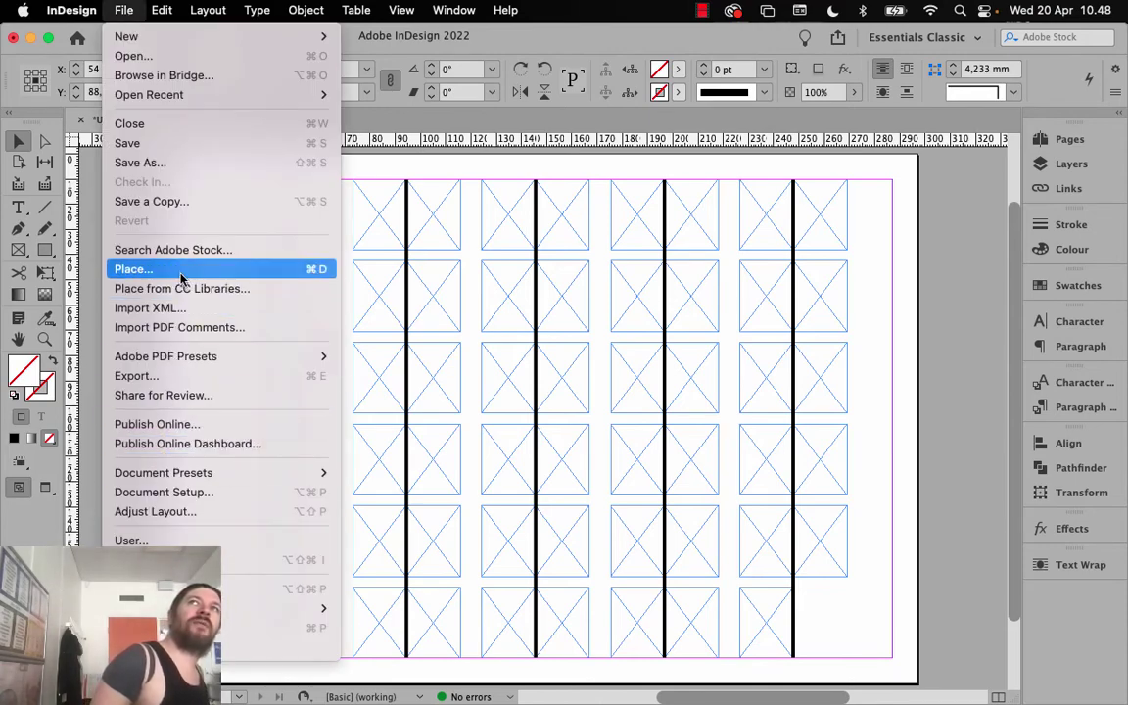
click(305, 269)
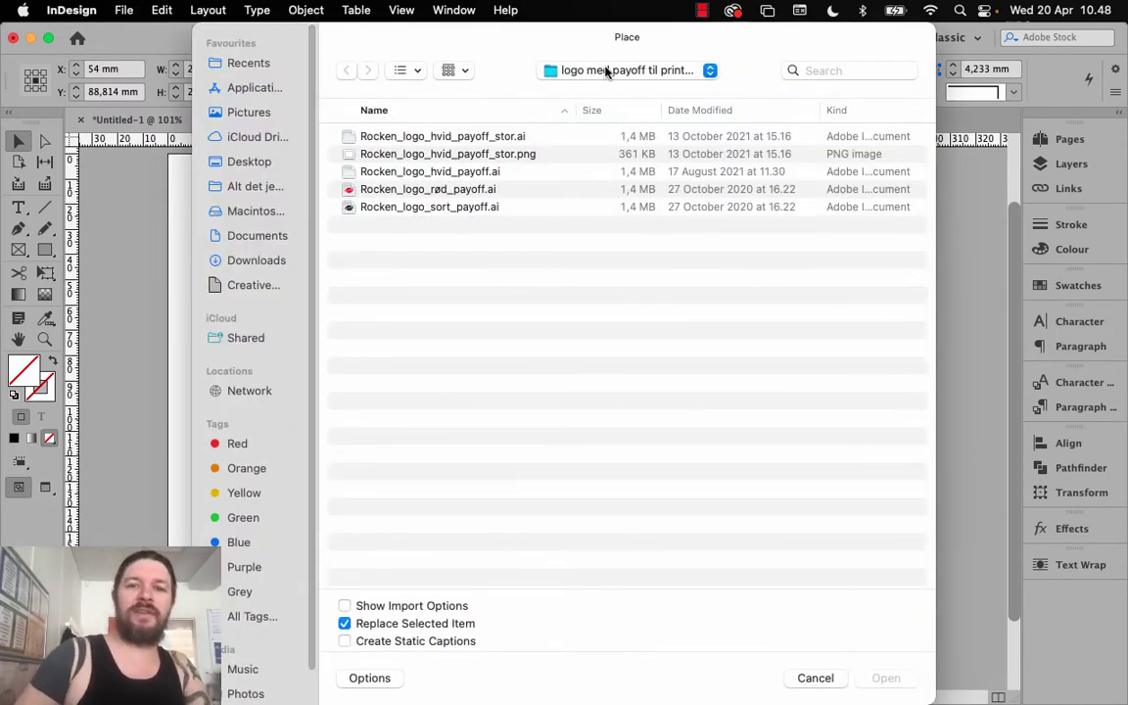
Browse from the Desktop to the Begivenheder 2021 folder and place AMF_A-skilt.jpg
click(606, 73)
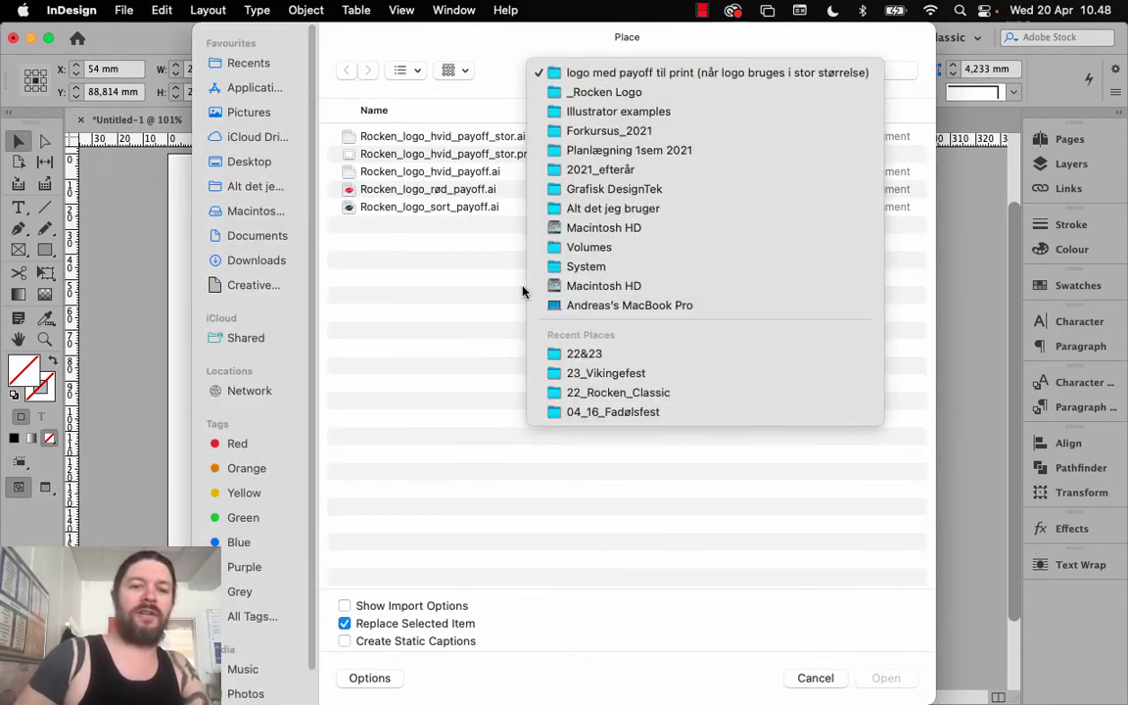
click(252, 169)
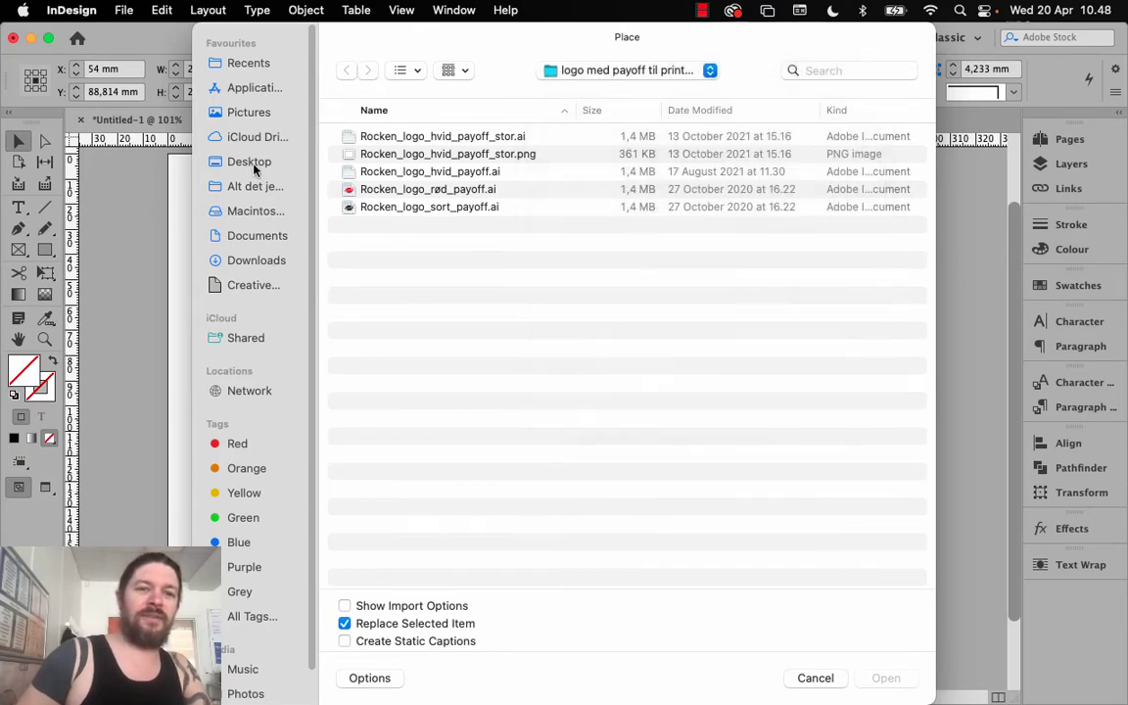
click(254, 164)
scroll(455, 487, down, 2)
scroll(455, 486, down, 3)
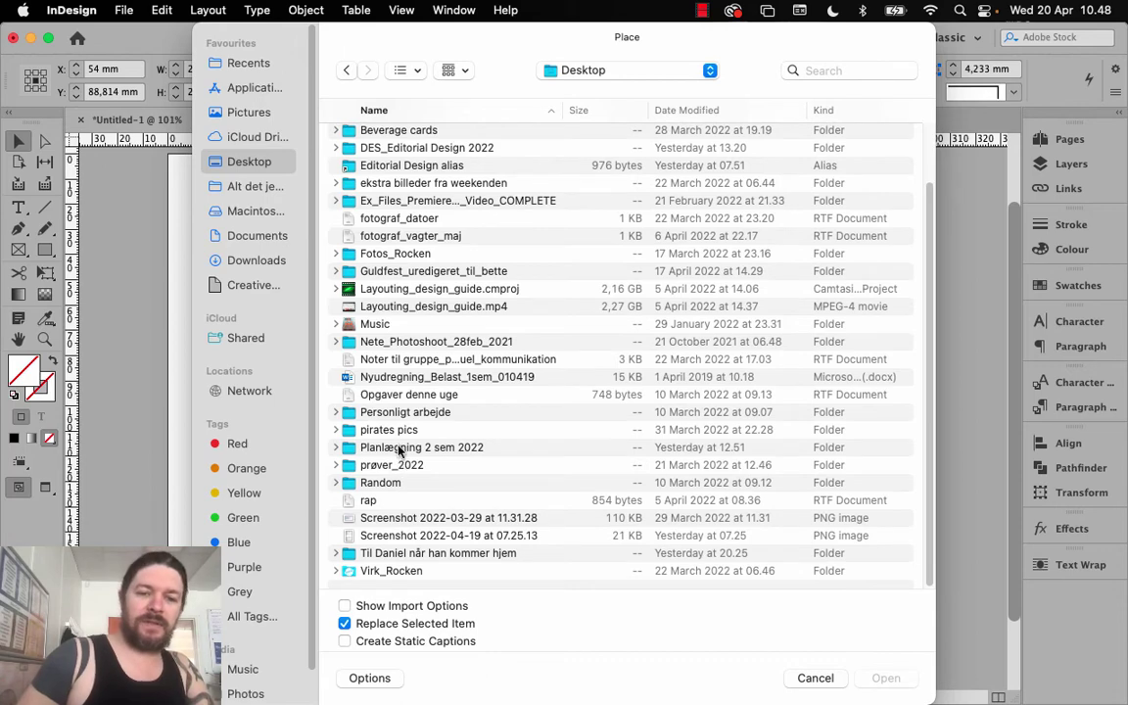
double_click(389, 571)
double_click(407, 260)
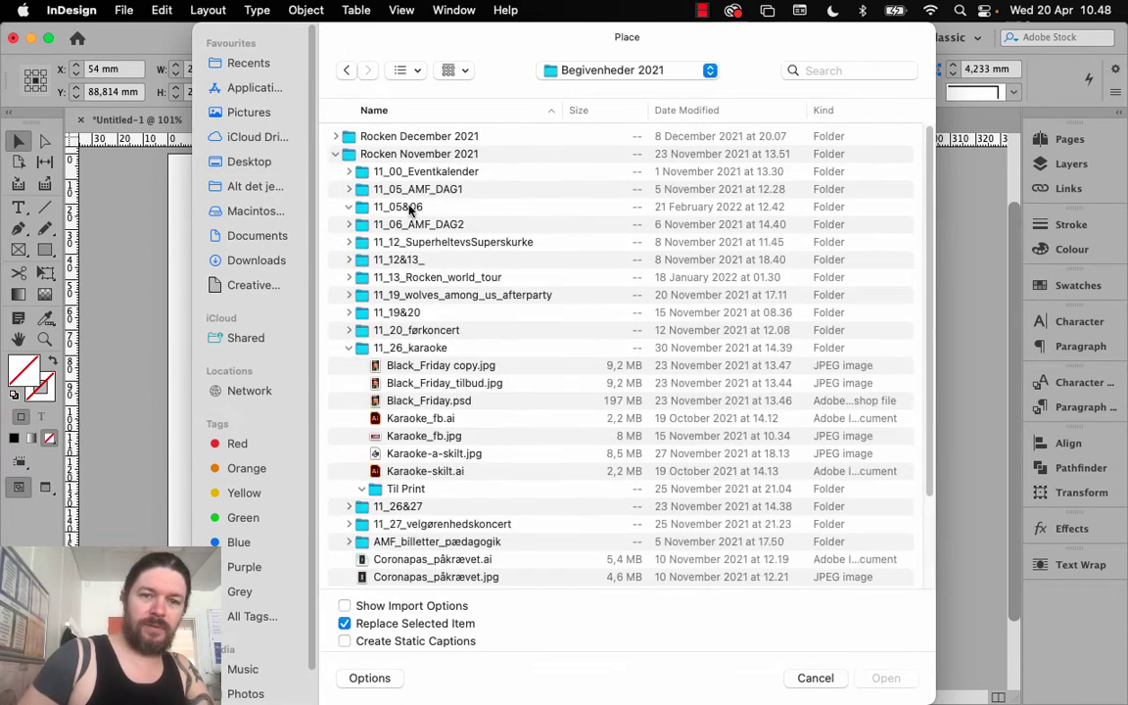
click(376, 242)
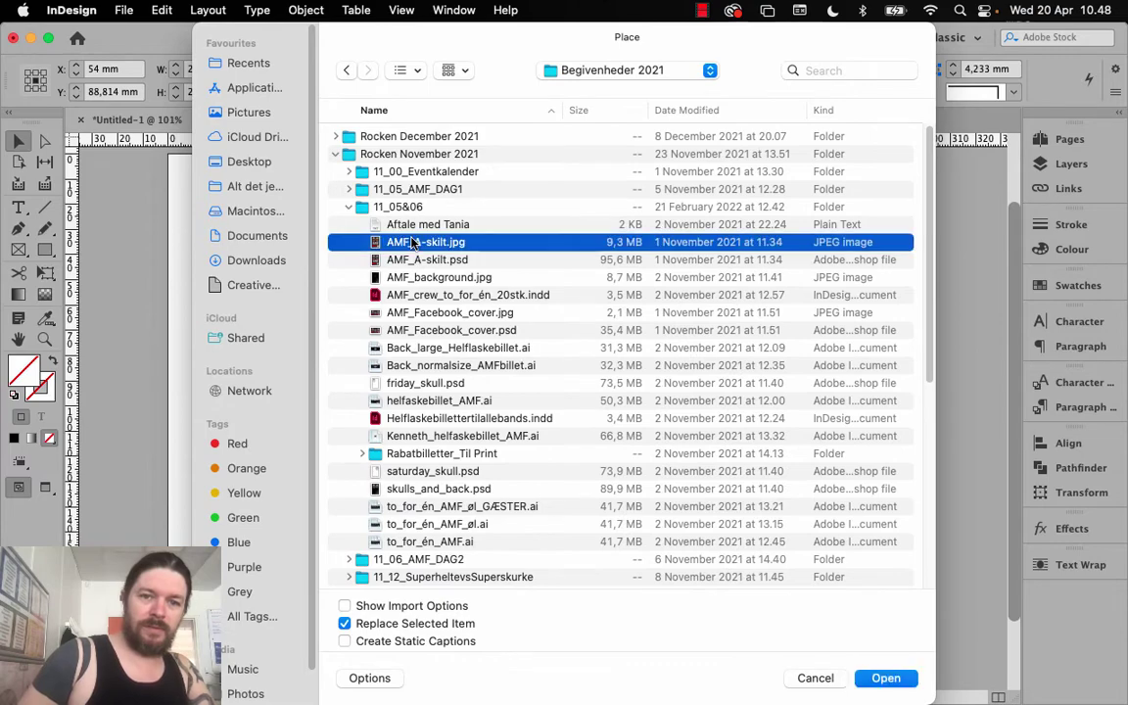
key(space)
key(space)
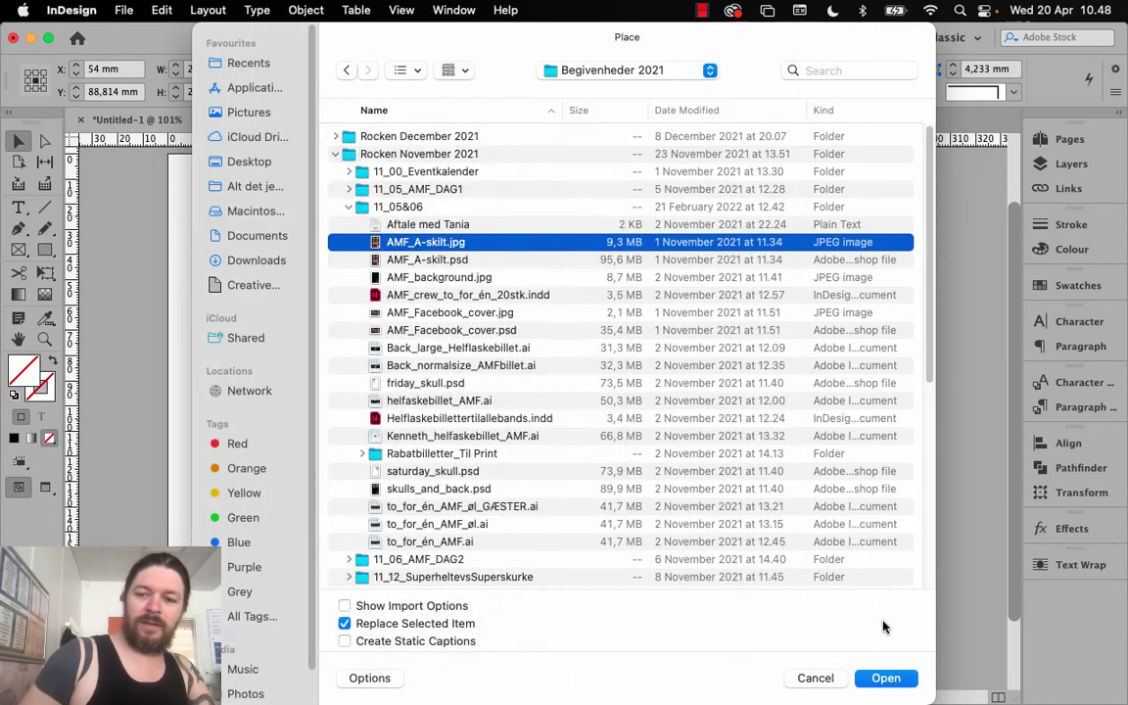
click(884, 678)
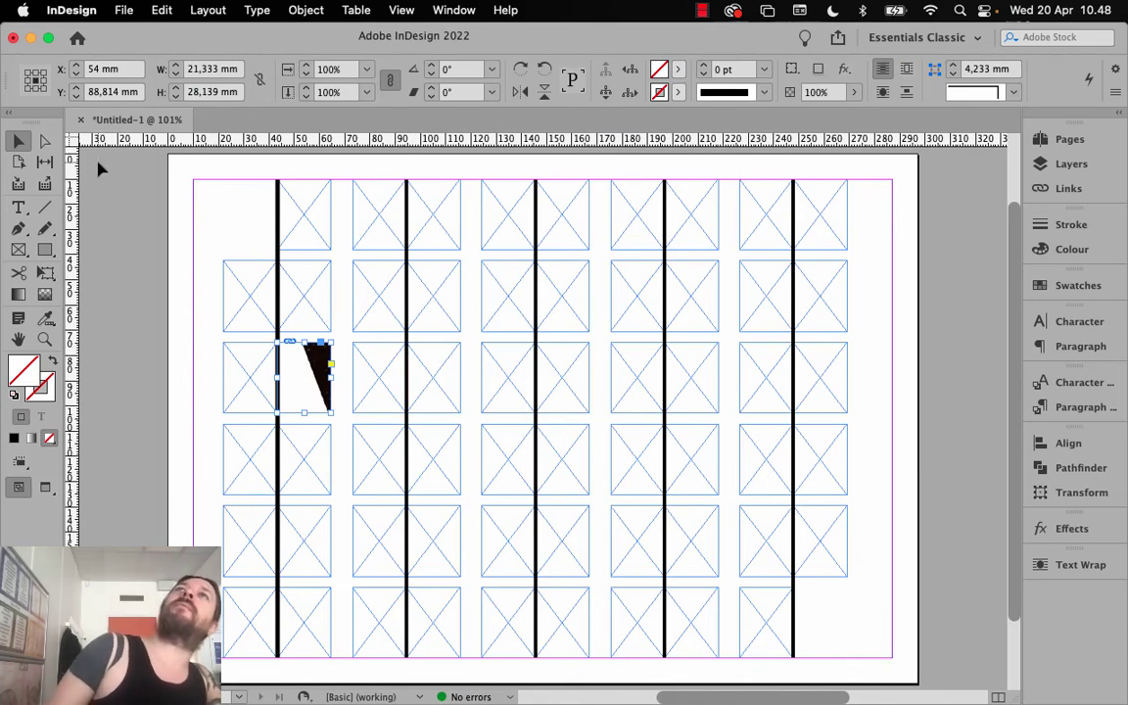
Apply Fill Frame Proportionally to the AMF poster image
click(16, 142)
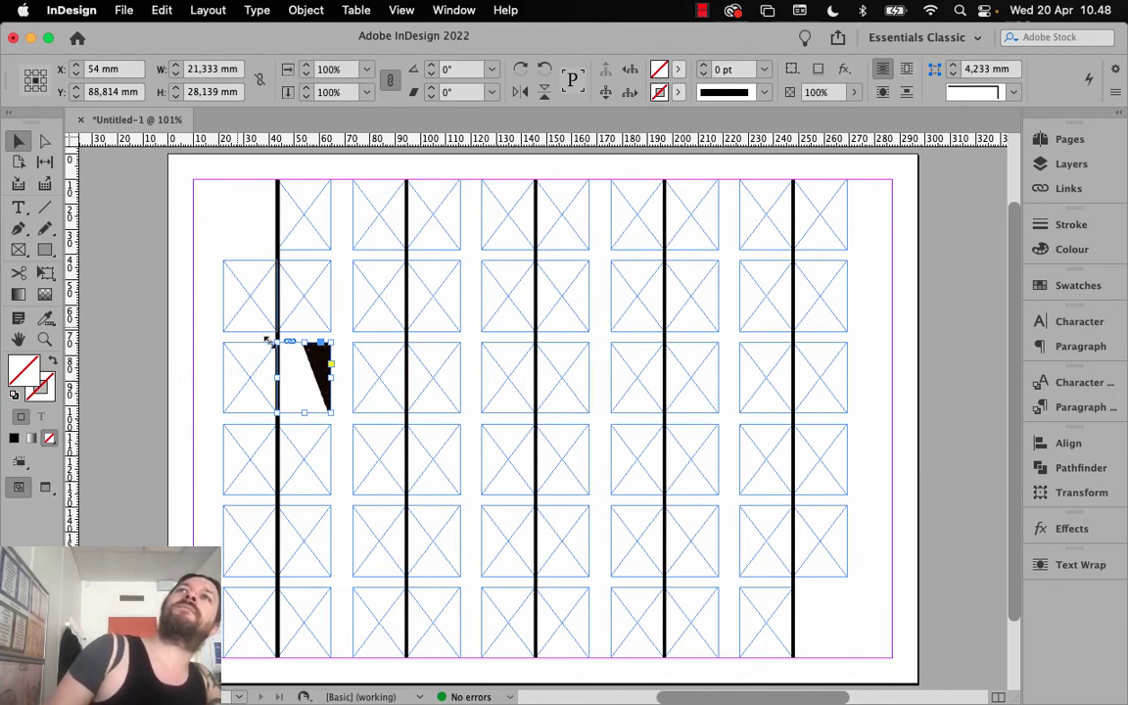
click(304, 372)
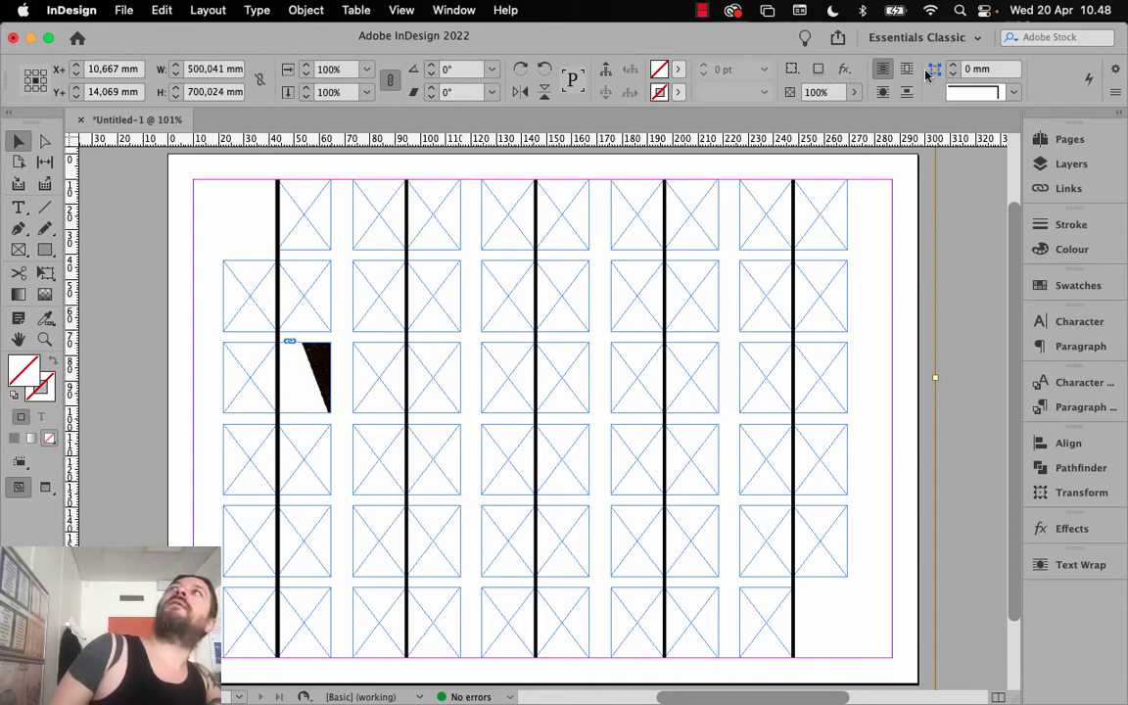
right_click(303, 384)
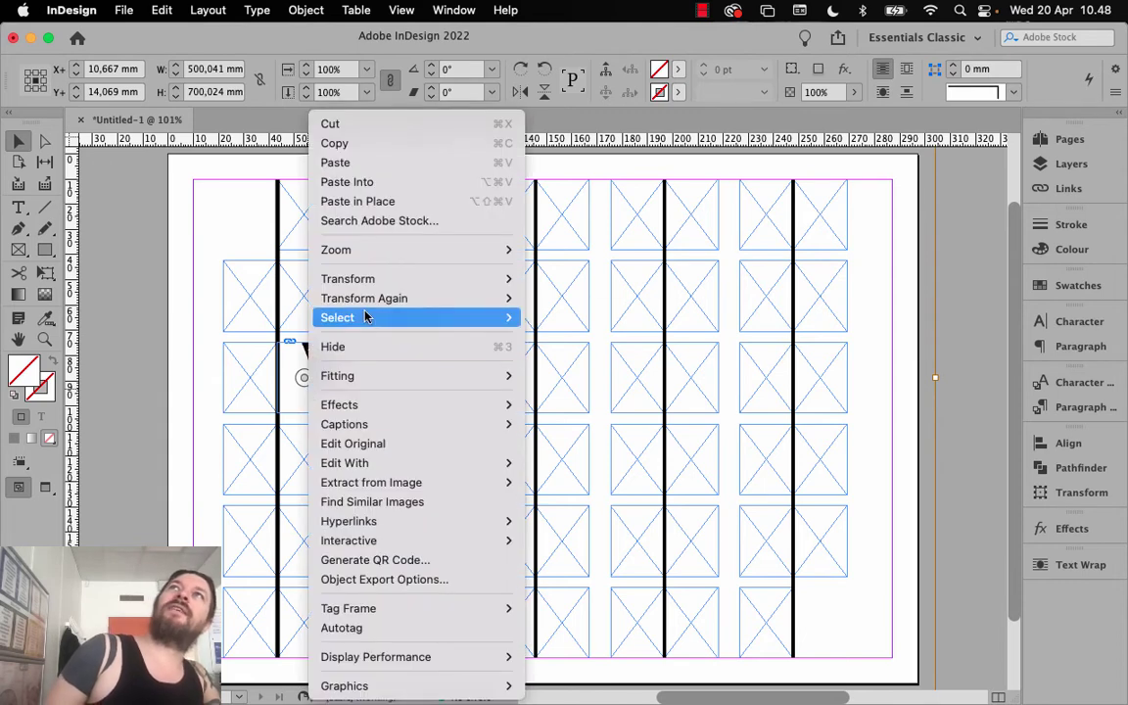
mouse_move(367, 319)
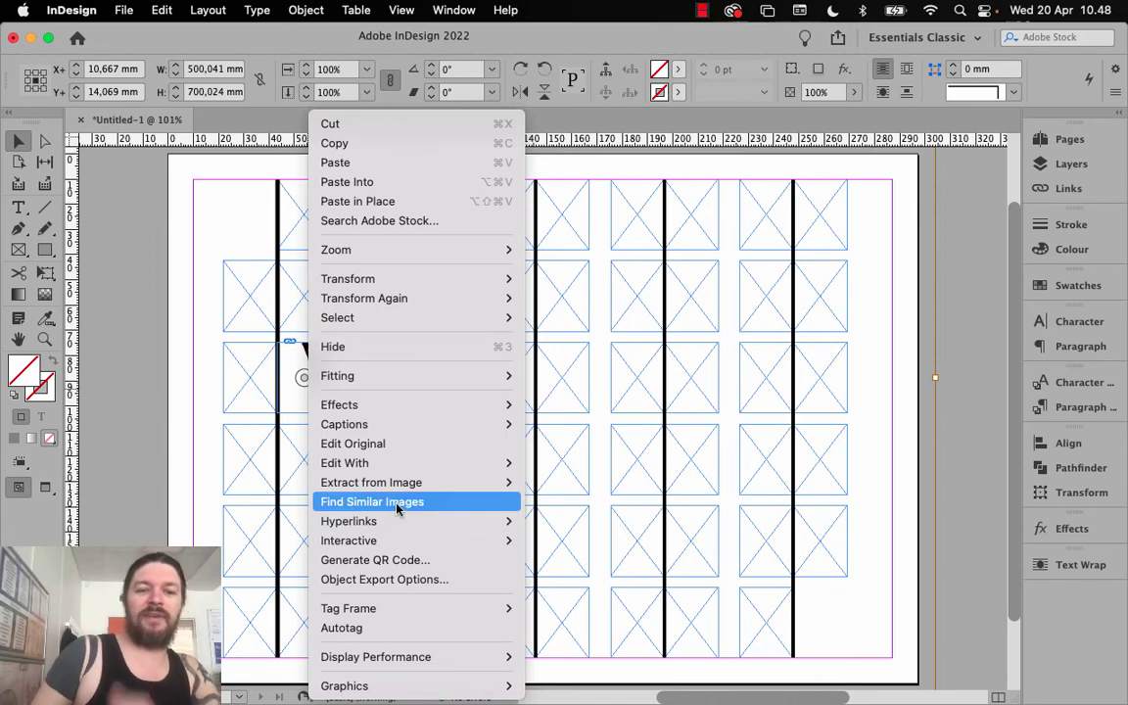
mouse_move(460, 376)
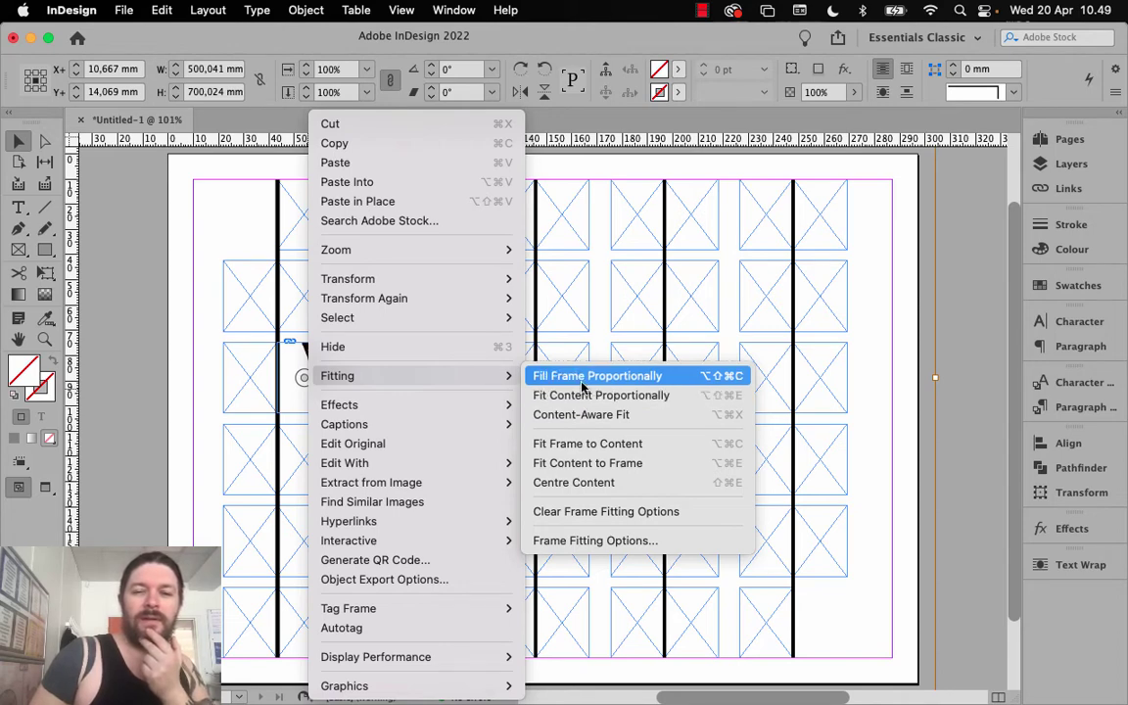
click(583, 388)
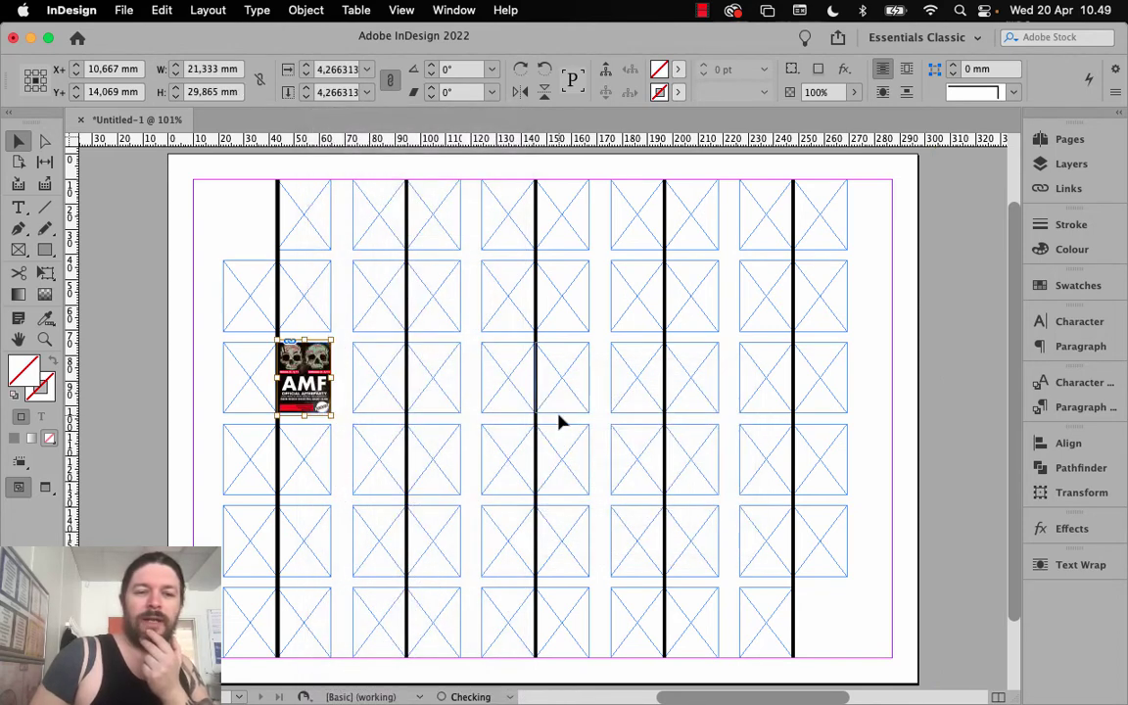
Apply Fit Content Proportionally so the whole poster shows, then deselect it
right_click(309, 370)
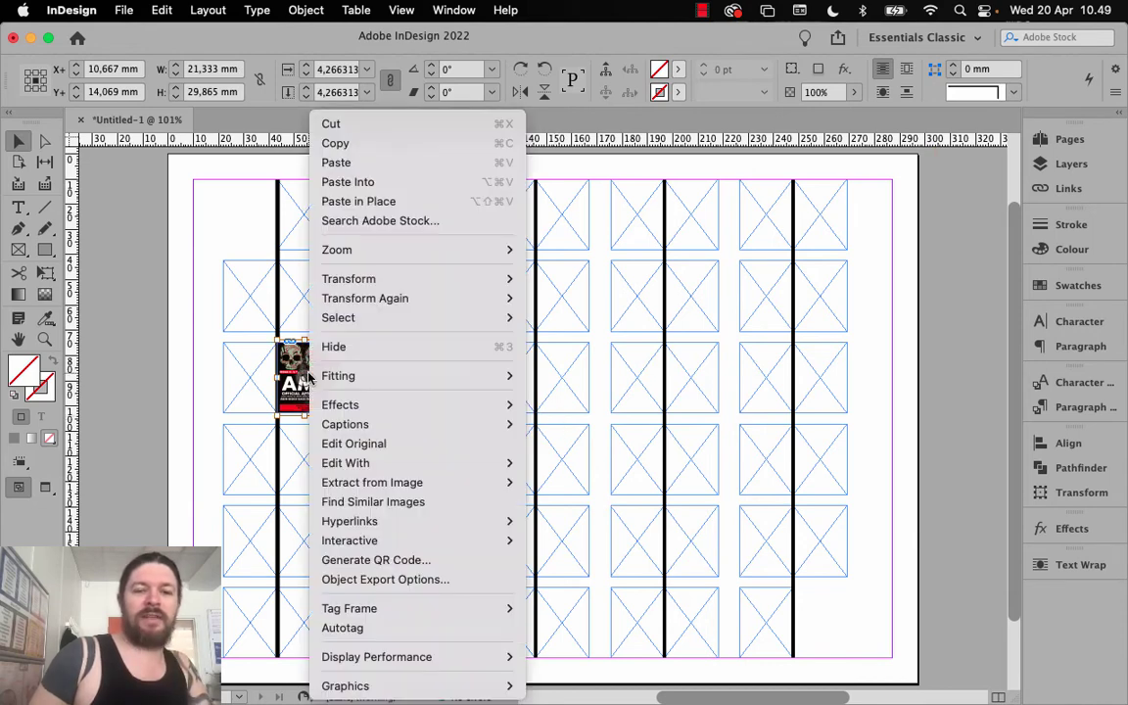
mouse_move(380, 282)
mouse_move(391, 409)
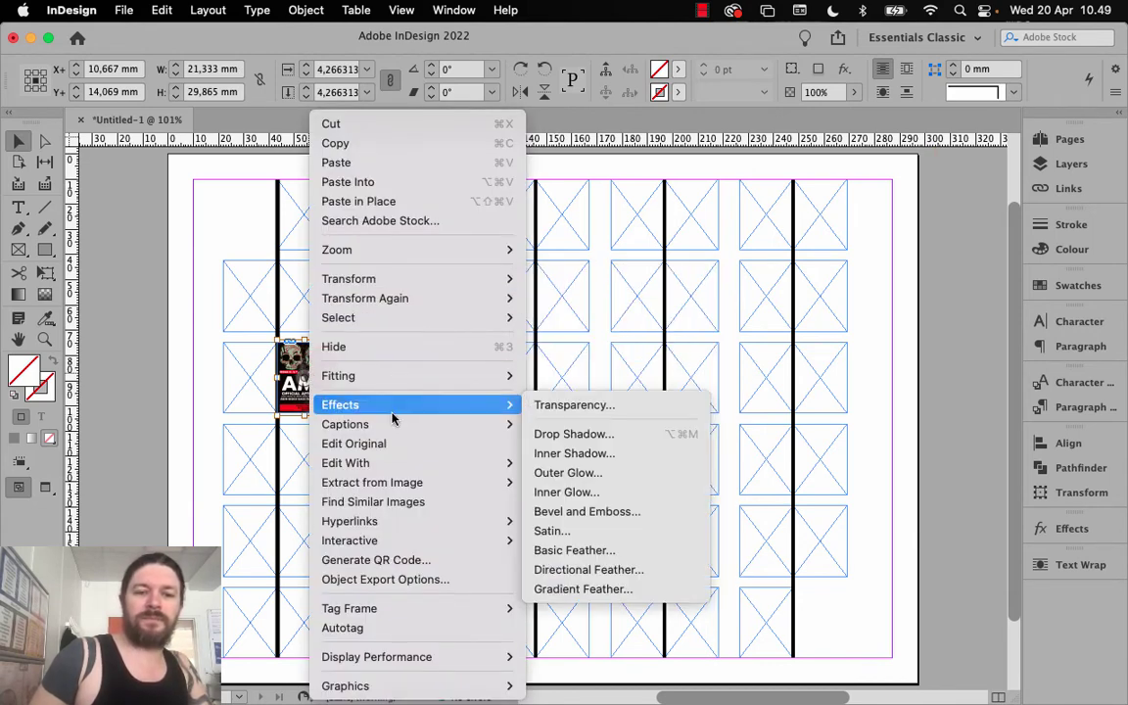
mouse_move(390, 375)
click(546, 395)
click(186, 381)
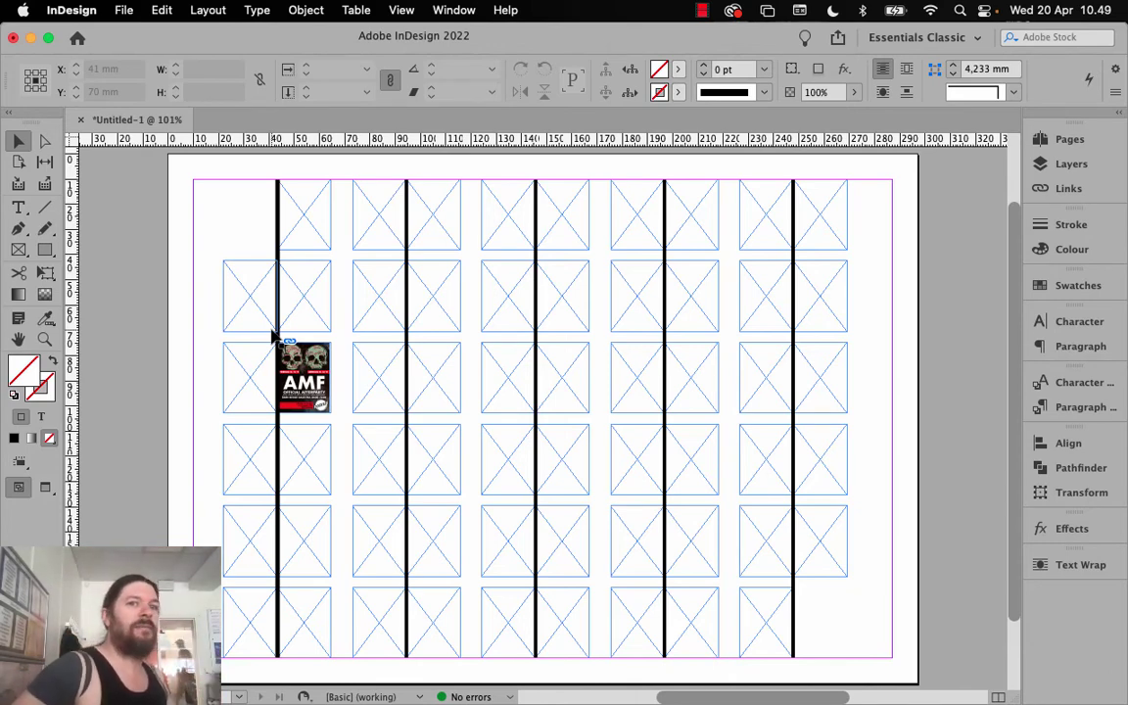
Start a new document from the Print A4 preset
click(123, 11)
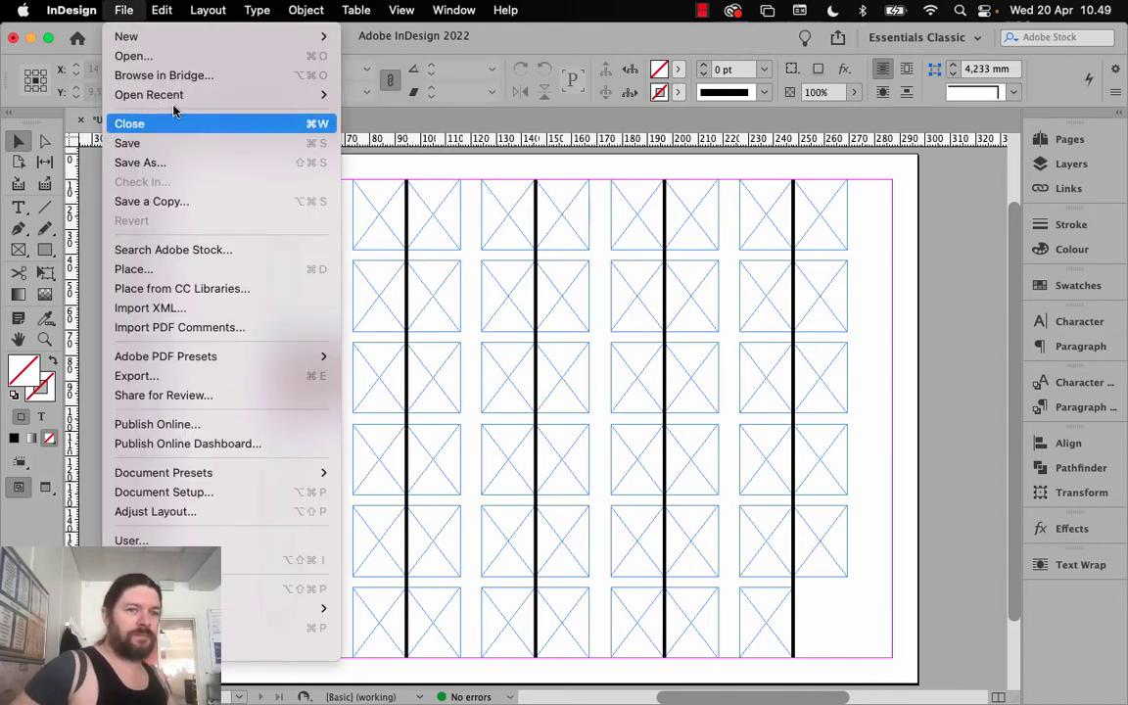
mouse_move(171, 45)
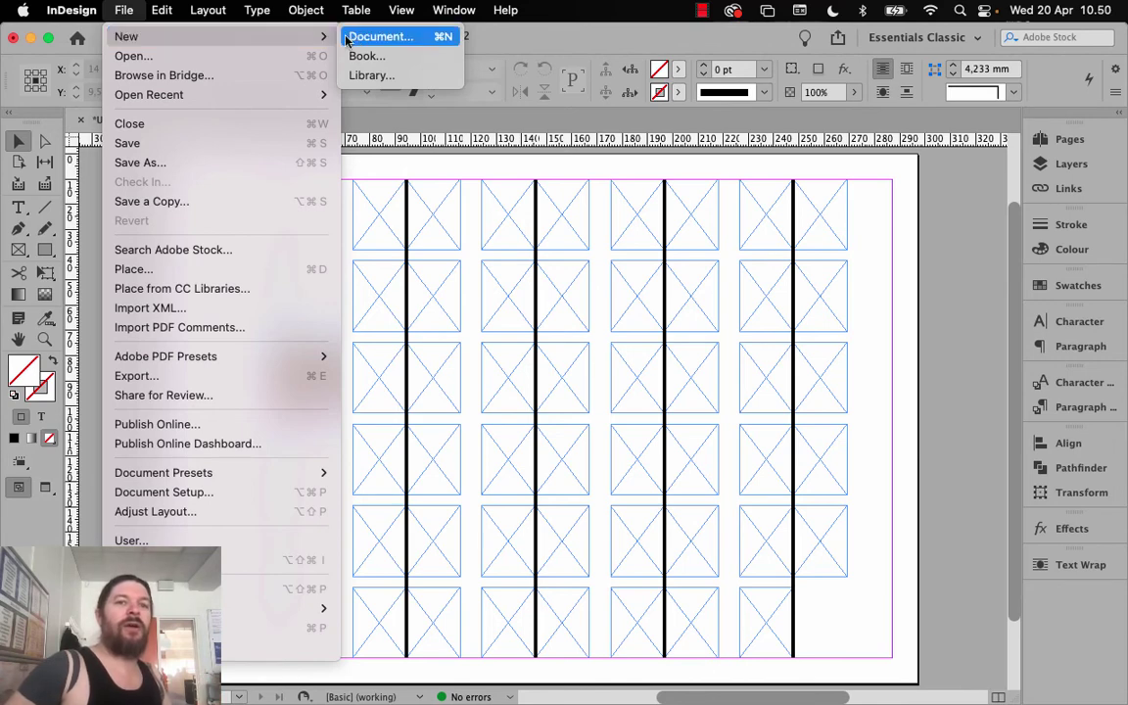
click(376, 37)
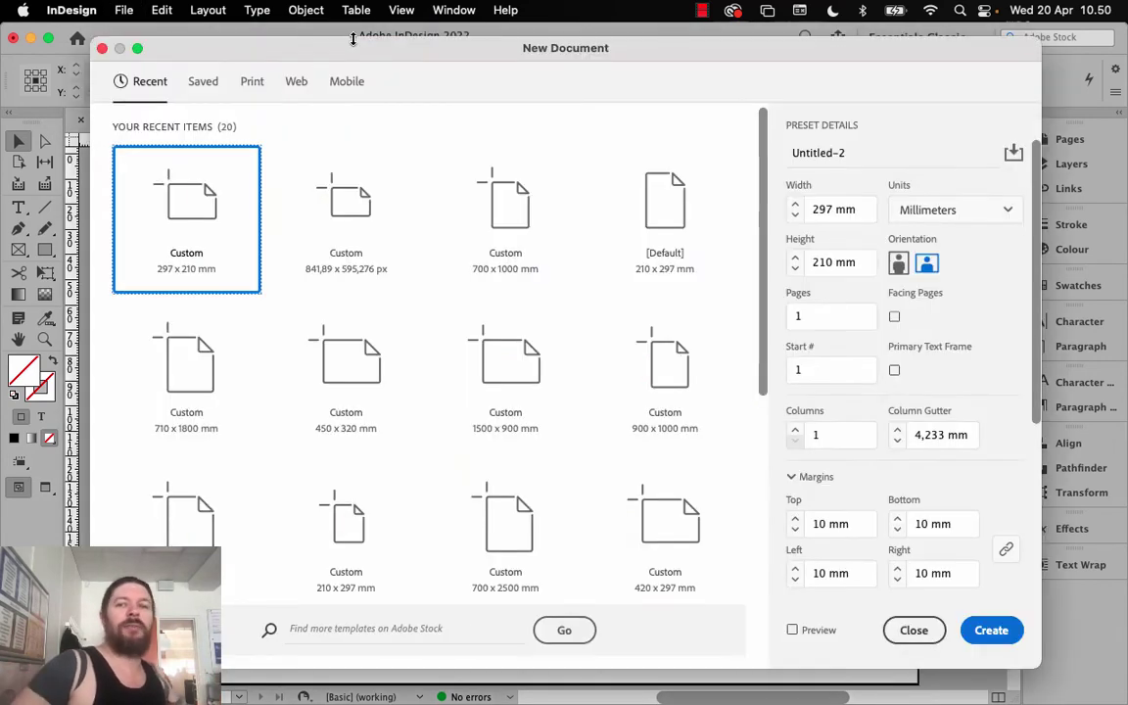
click(252, 84)
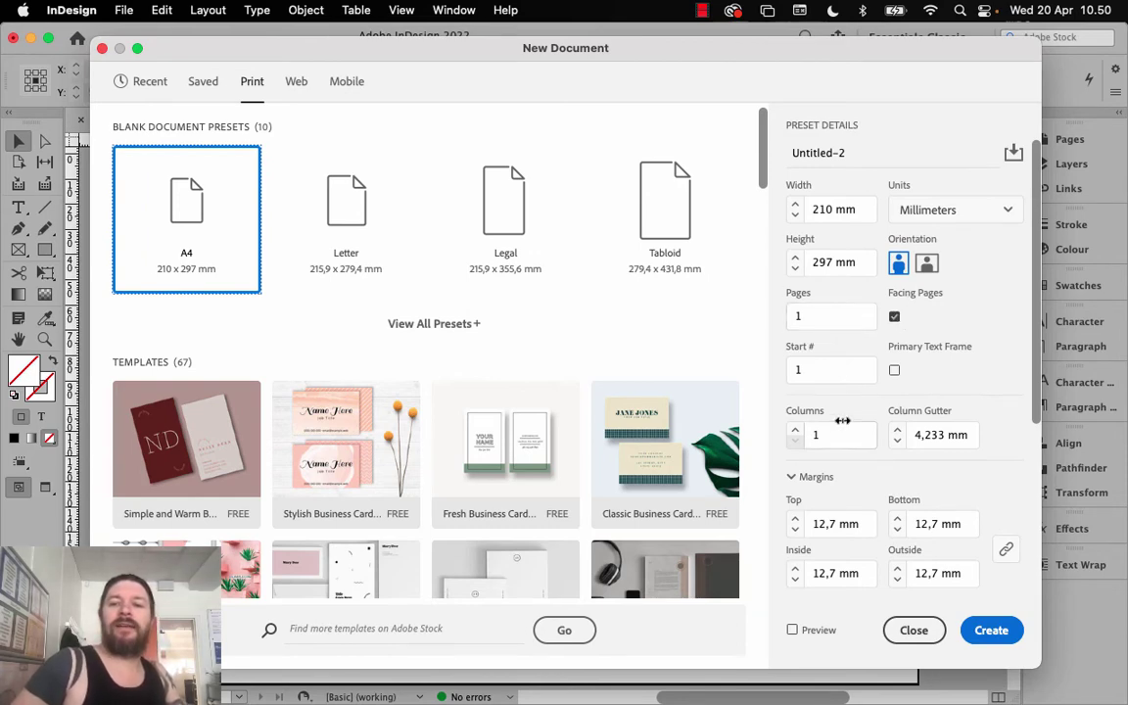
Set 64 pages, 10 mm margins and 2 mm bleed, then create the document
double_click(819, 316)
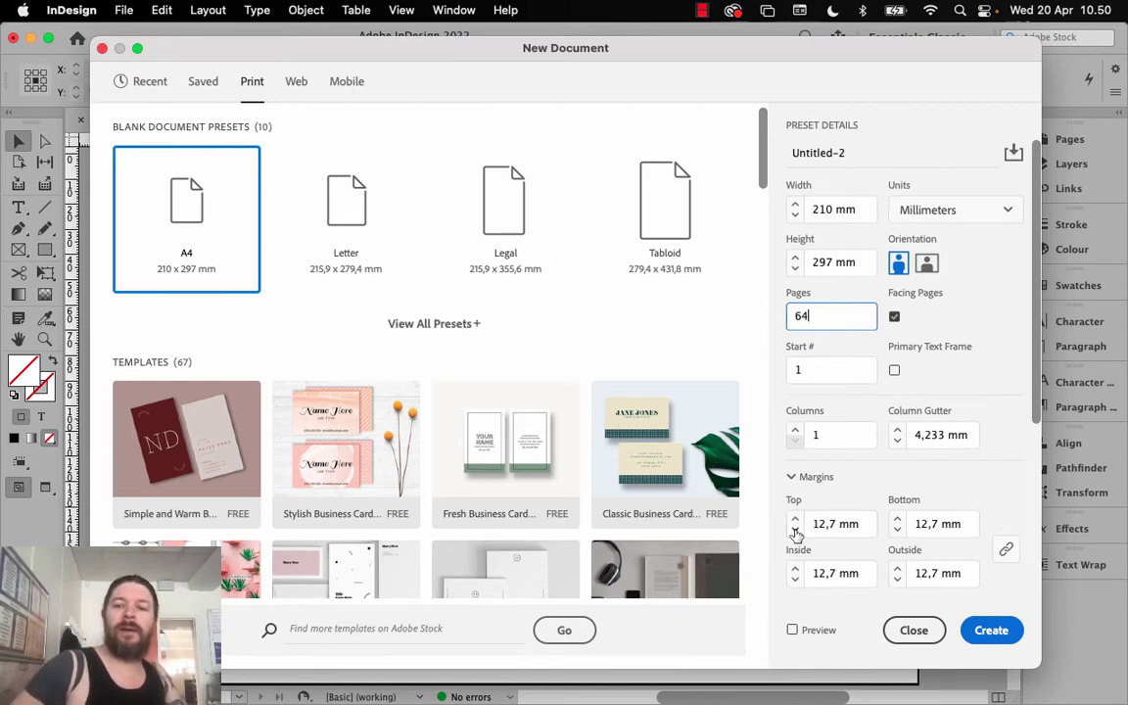
click(795, 529)
click(795, 529)
click(795, 518)
scroll(894, 524, down, 5)
click(795, 400)
click(795, 400)
click(990, 631)
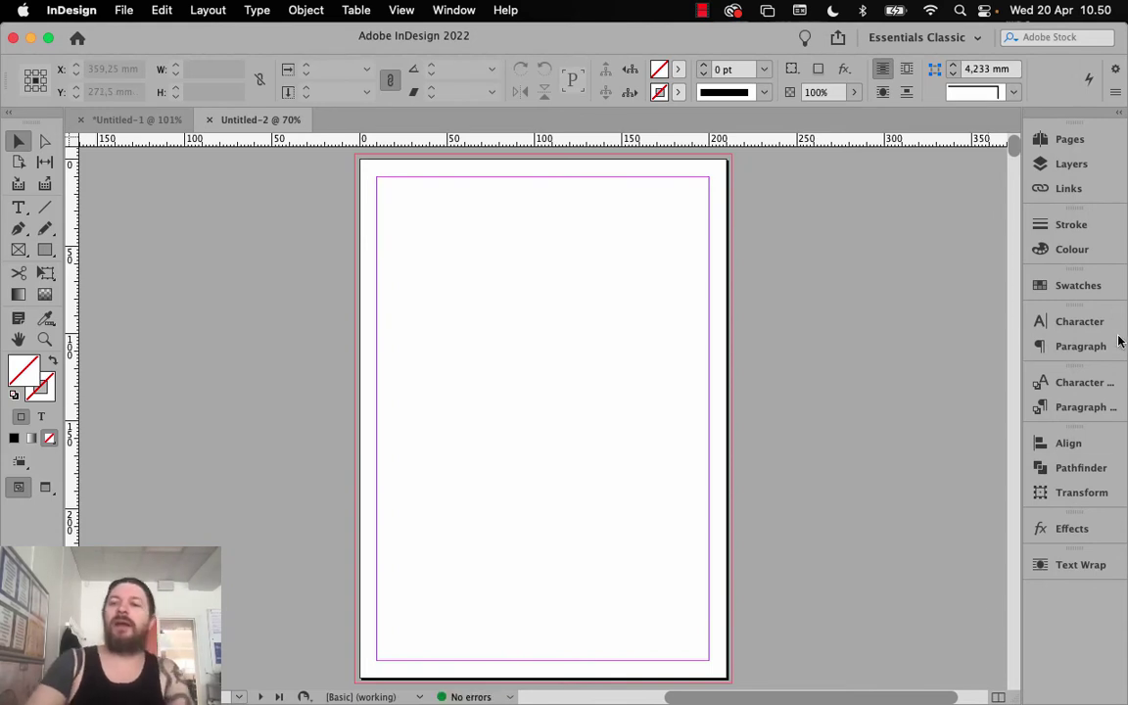
Open the A-Parent spread and draw a rectangle covering its left page to the bleed
click(1070, 164)
click(1069, 142)
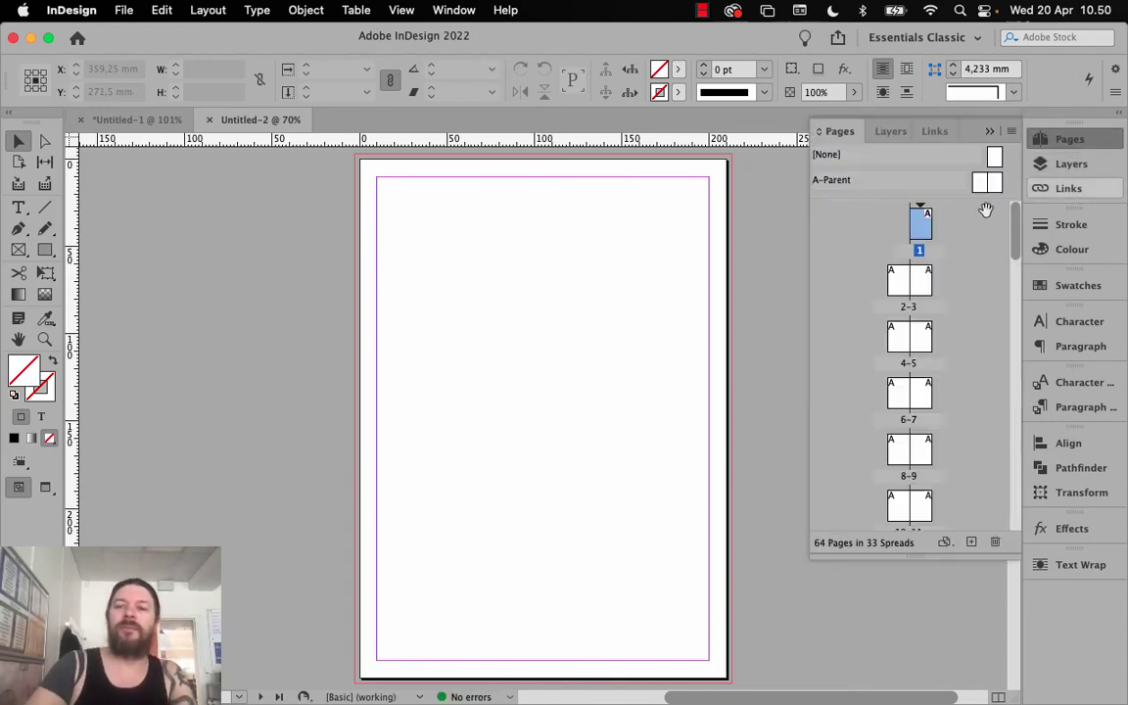
double_click(986, 186)
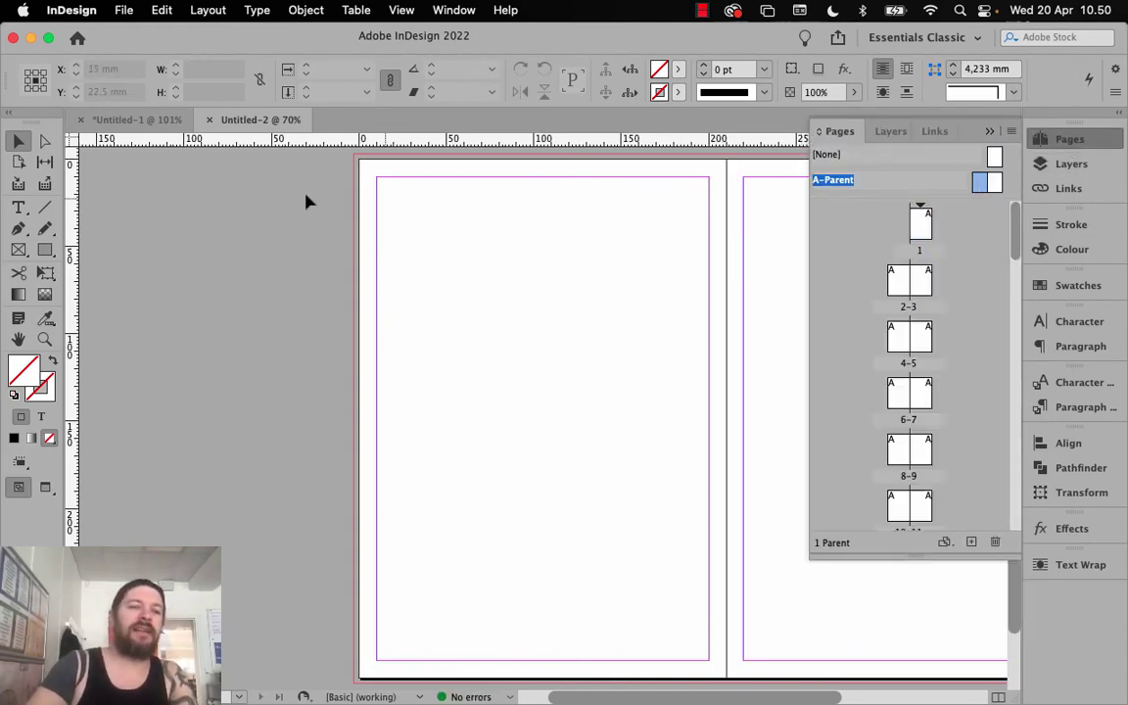
click(45, 250)
double_click(30, 367)
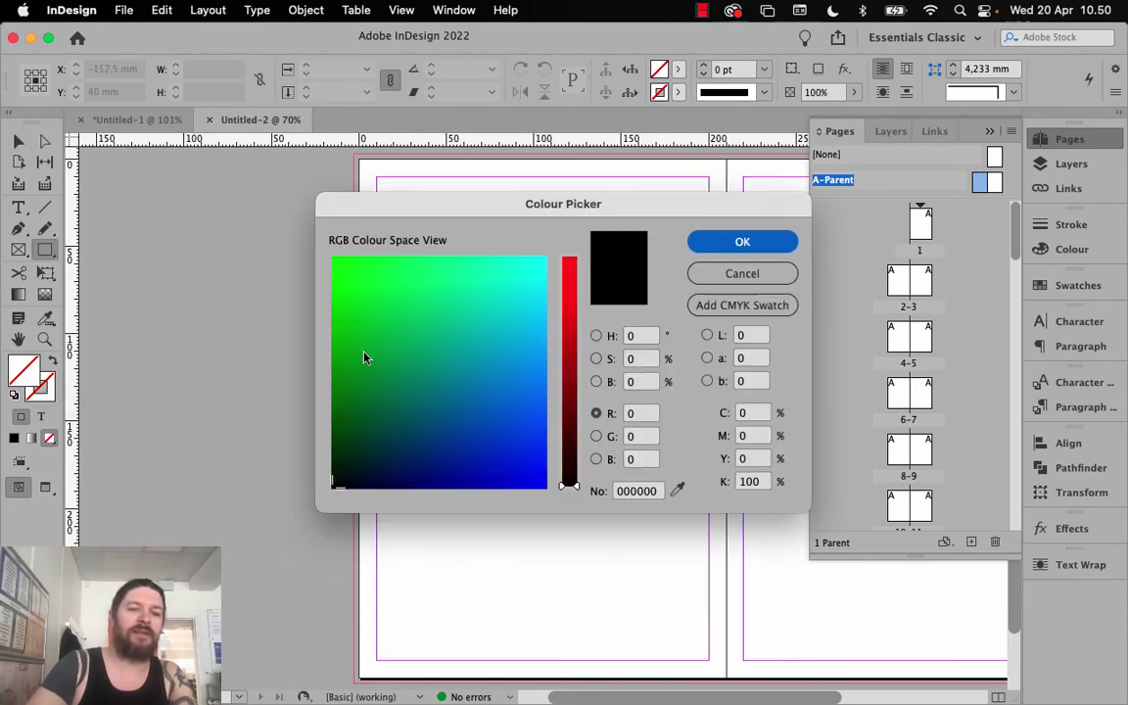
drag(396, 365, 348, 279)
click(708, 272)
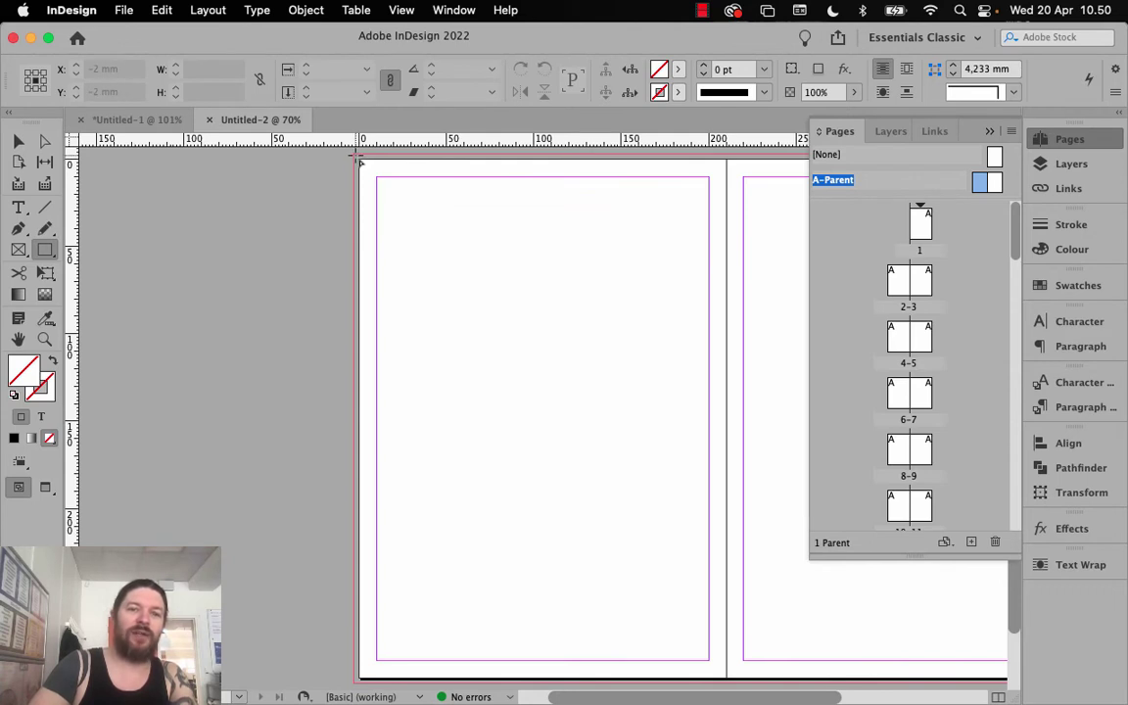
drag(359, 160, 729, 683)
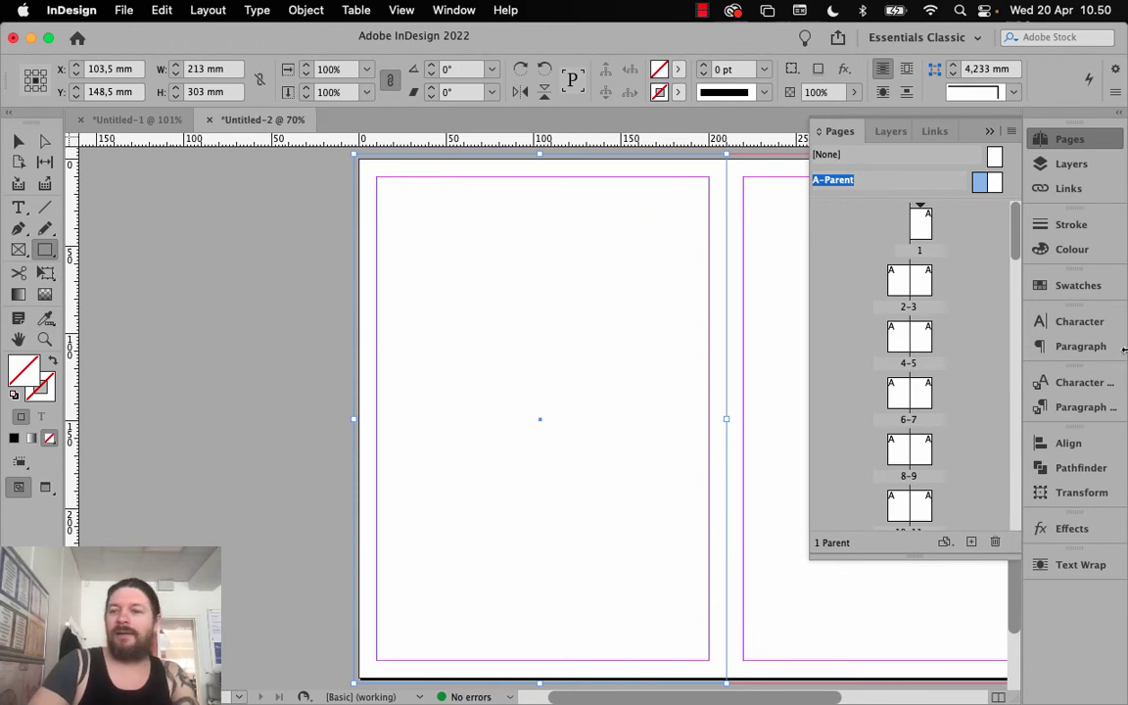
Fill the left rectangle green and place a cyan-filled copy over the right parent page
click(1085, 286)
click(886, 488)
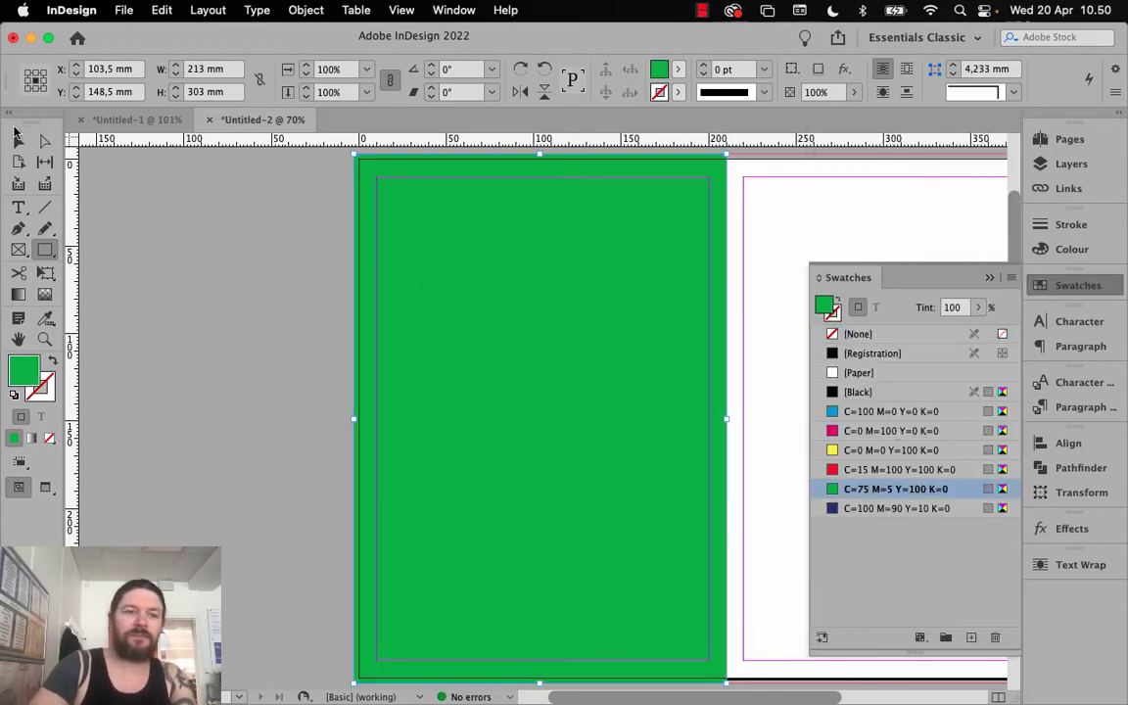
click(15, 137)
scroll(444, 320, right, 5)
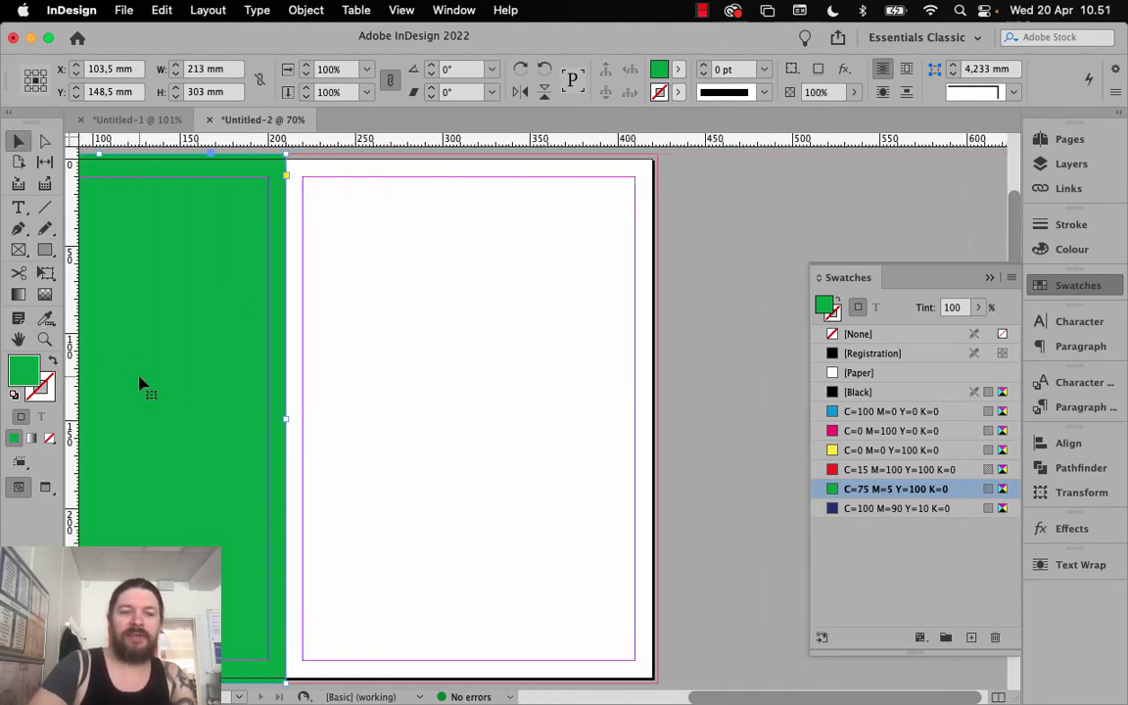
drag(142, 383, 516, 388)
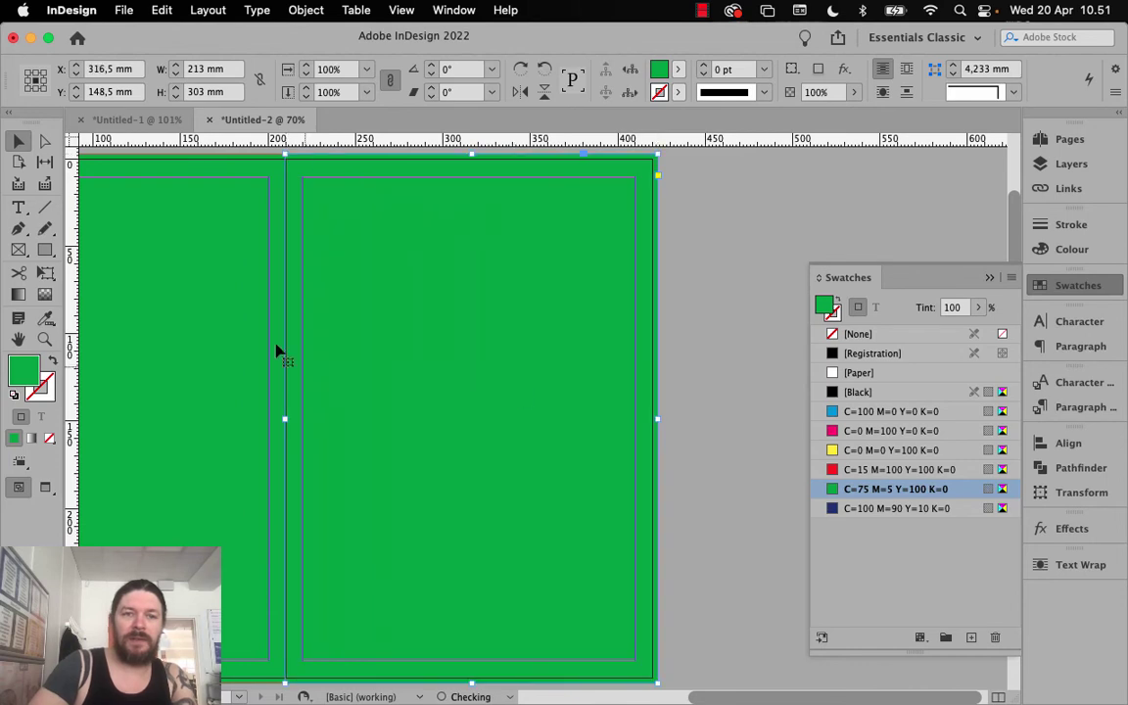
click(891, 431)
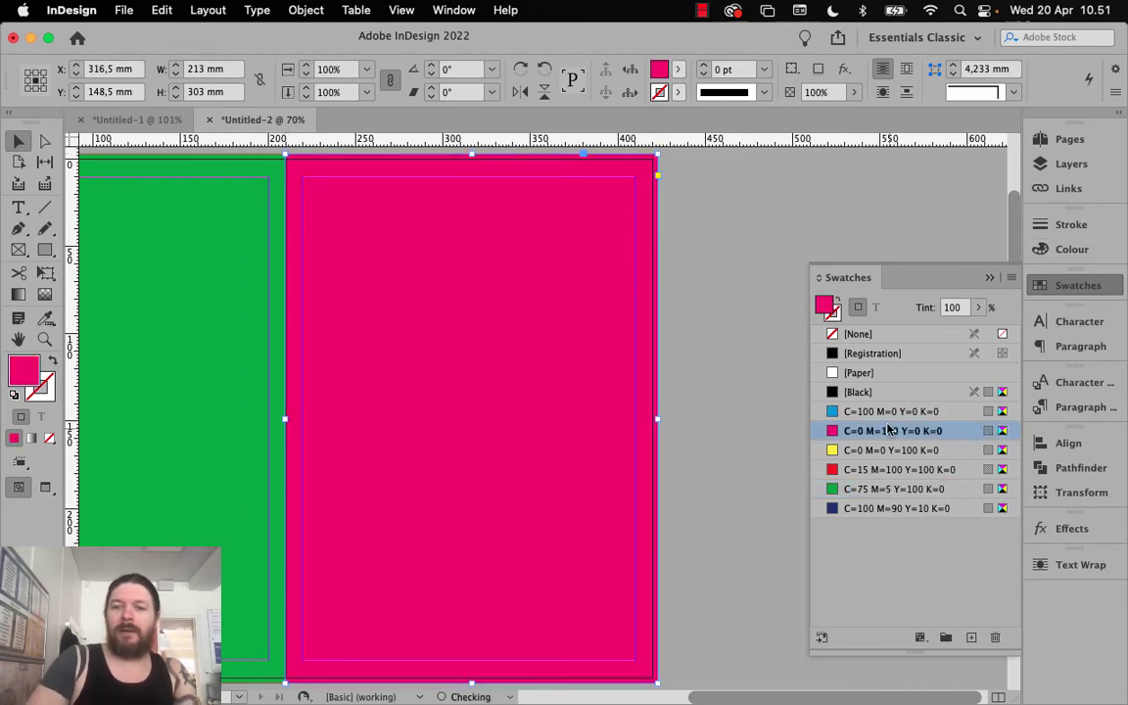
click(886, 411)
Delete the leftover green rectangle beside page 1, then check page 64 zoomed out
click(1067, 142)
click(1070, 163)
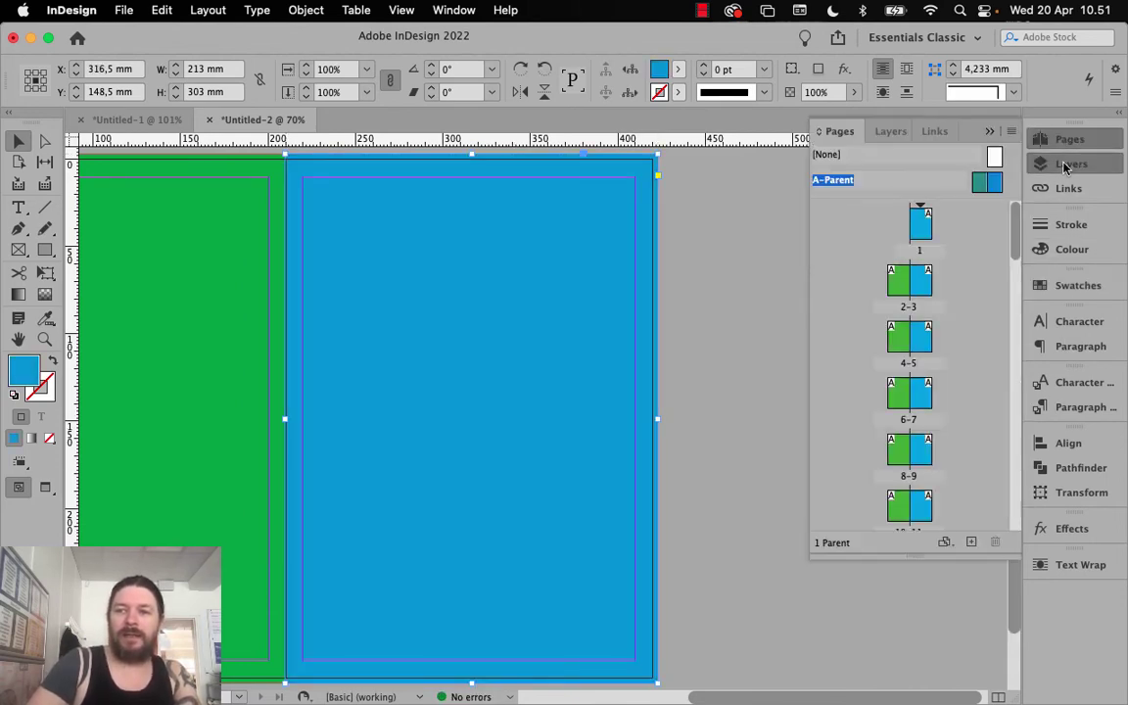
click(1065, 142)
double_click(918, 223)
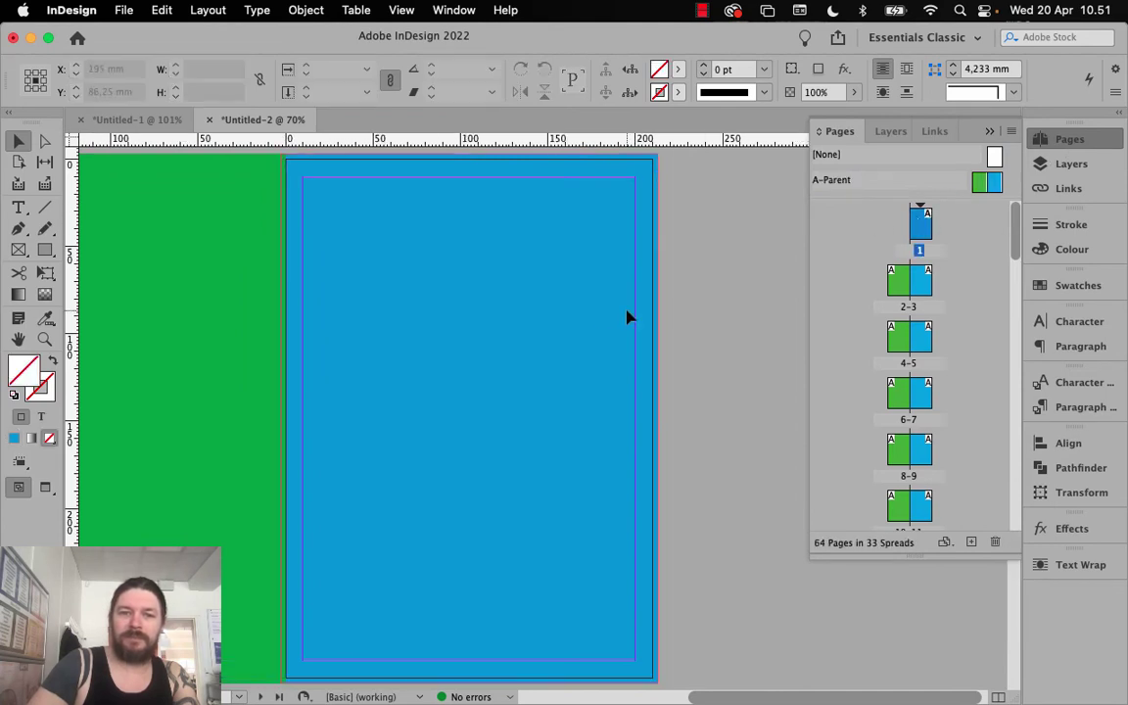
click(207, 360)
key(BackSpace)
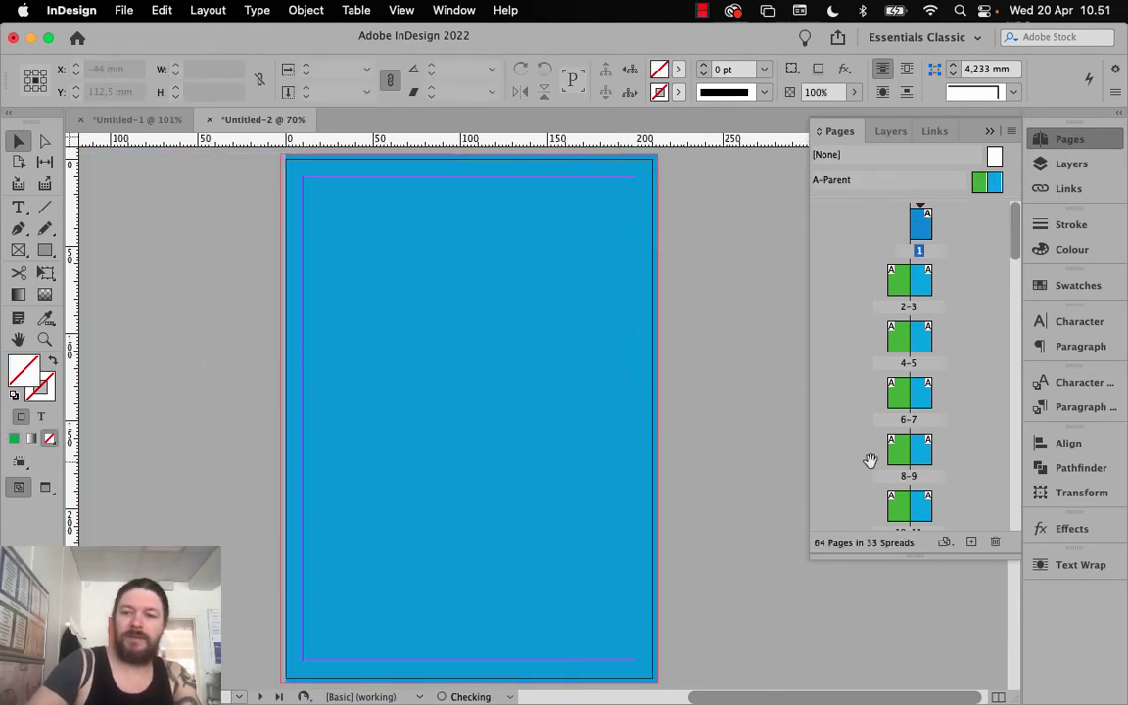
scroll(901, 461, down, 20)
double_click(903, 489)
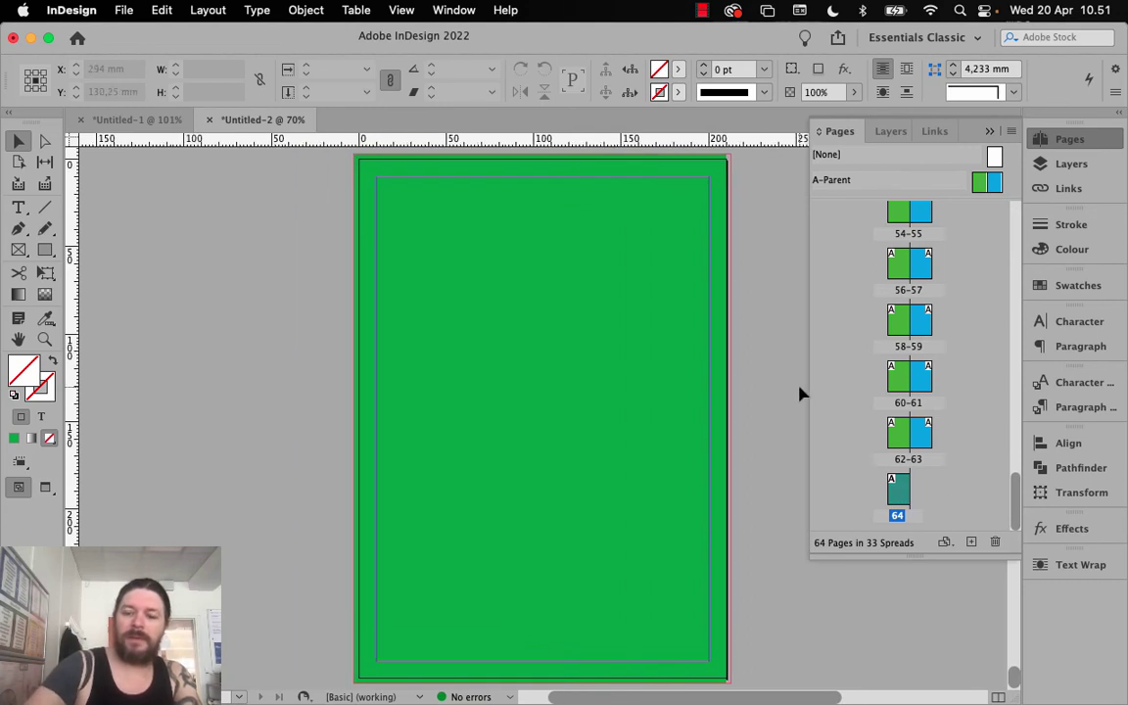
key(super+minus)
key(super+minus)
key(super+minus)
key(super+minus)
key(super+minus)
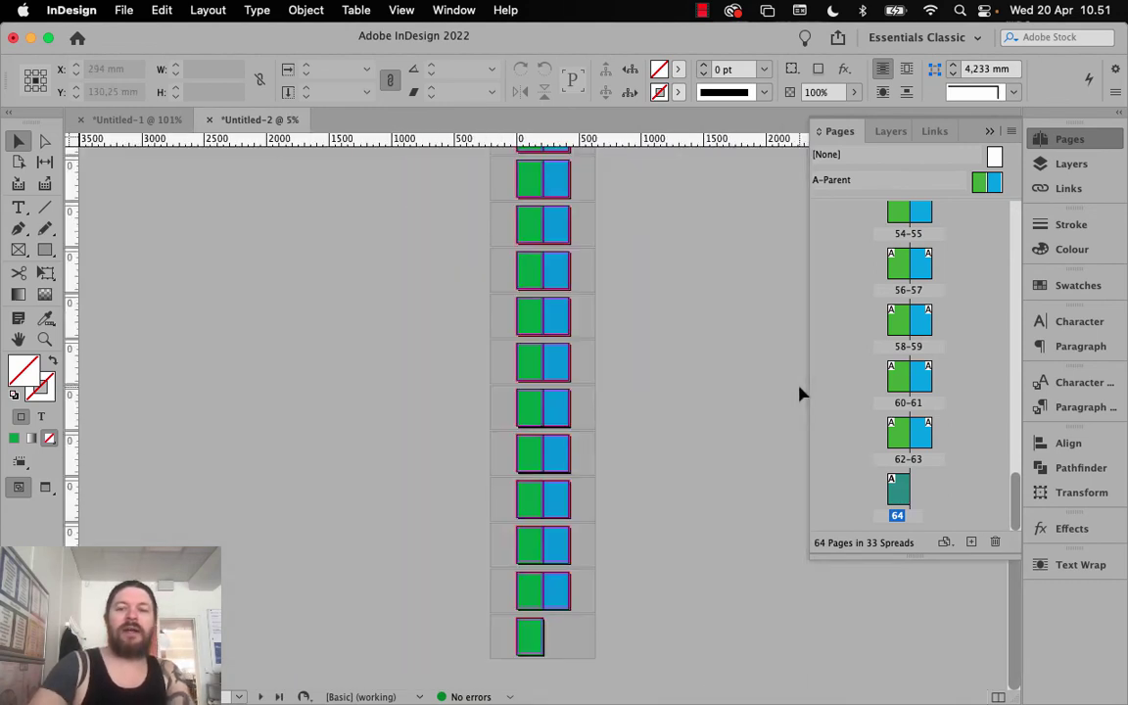
Make the Pages panel taller and widen it across the canvas, fine-tuning its width
scroll(537, 296, up, 5)
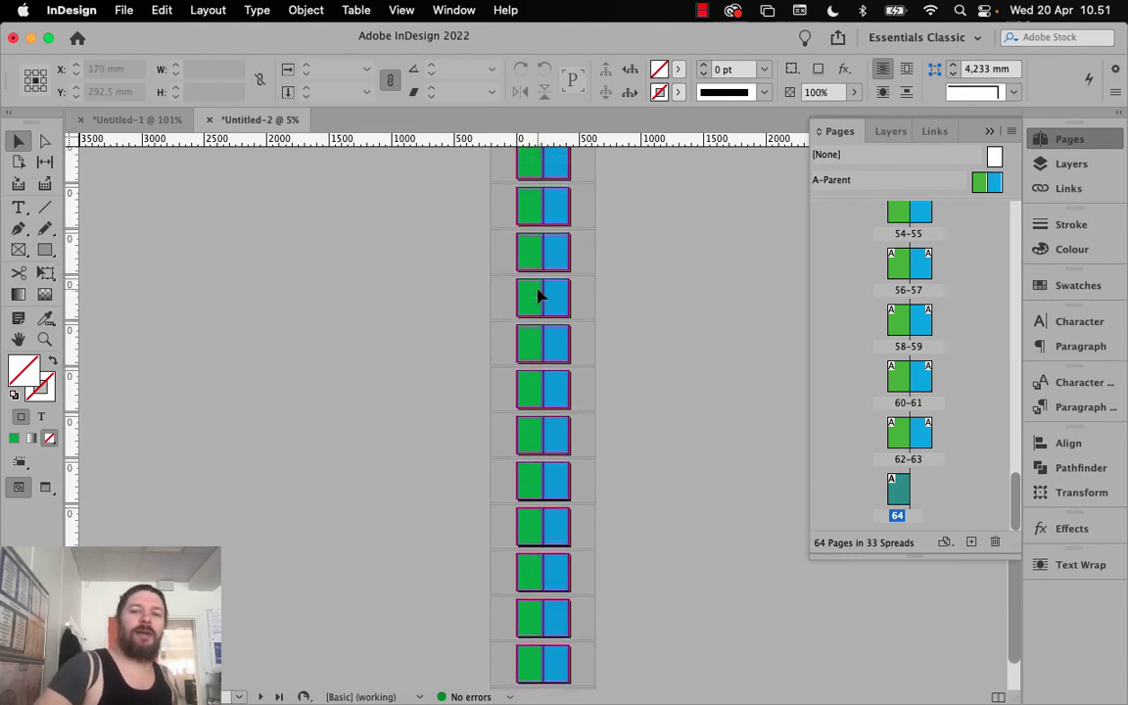
scroll(537, 295, up, 5)
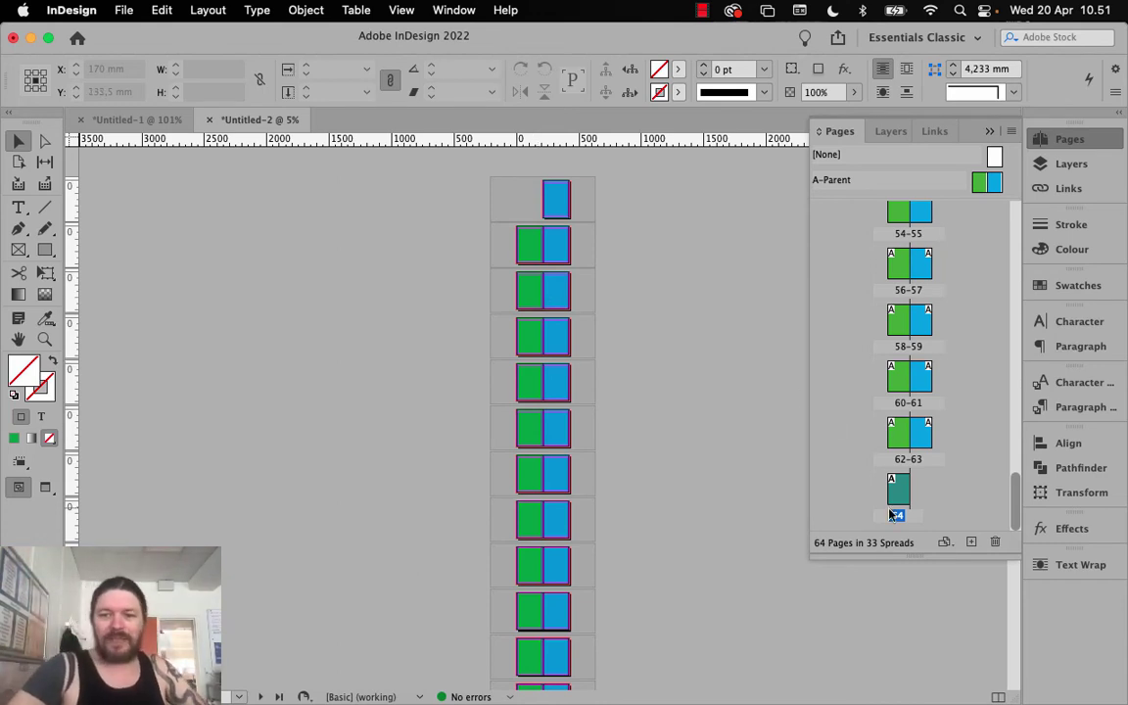
drag(912, 554, 913, 672)
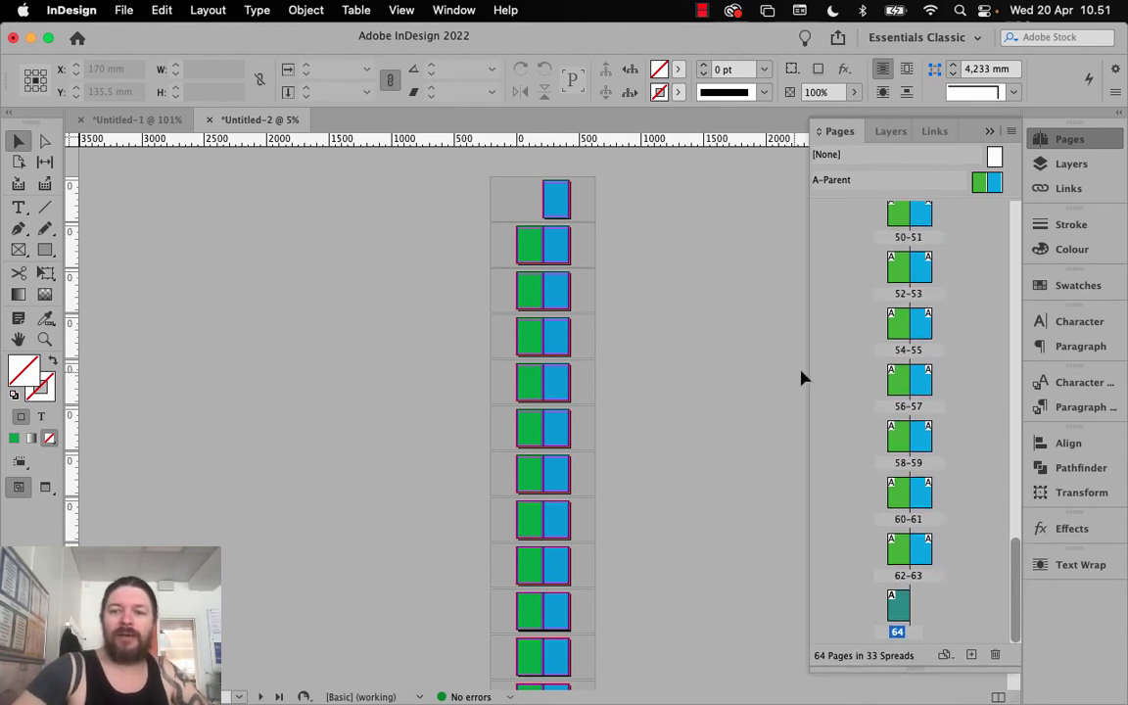
drag(809, 372, 408, 361)
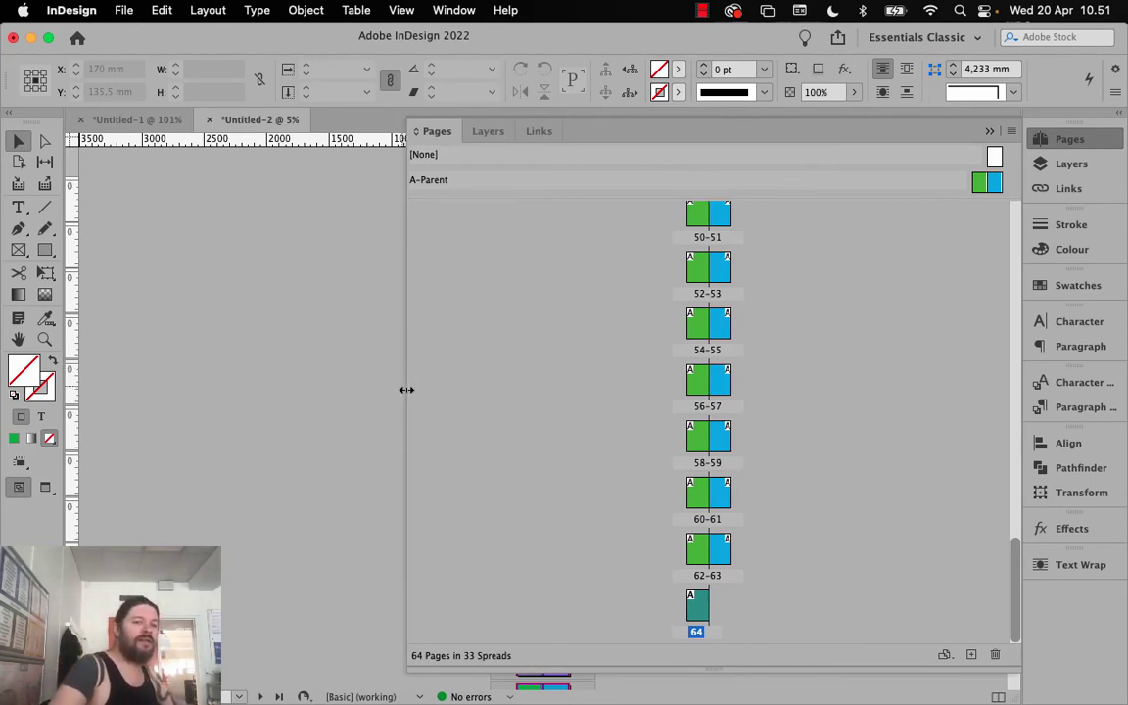
drag(406, 390, 596, 411)
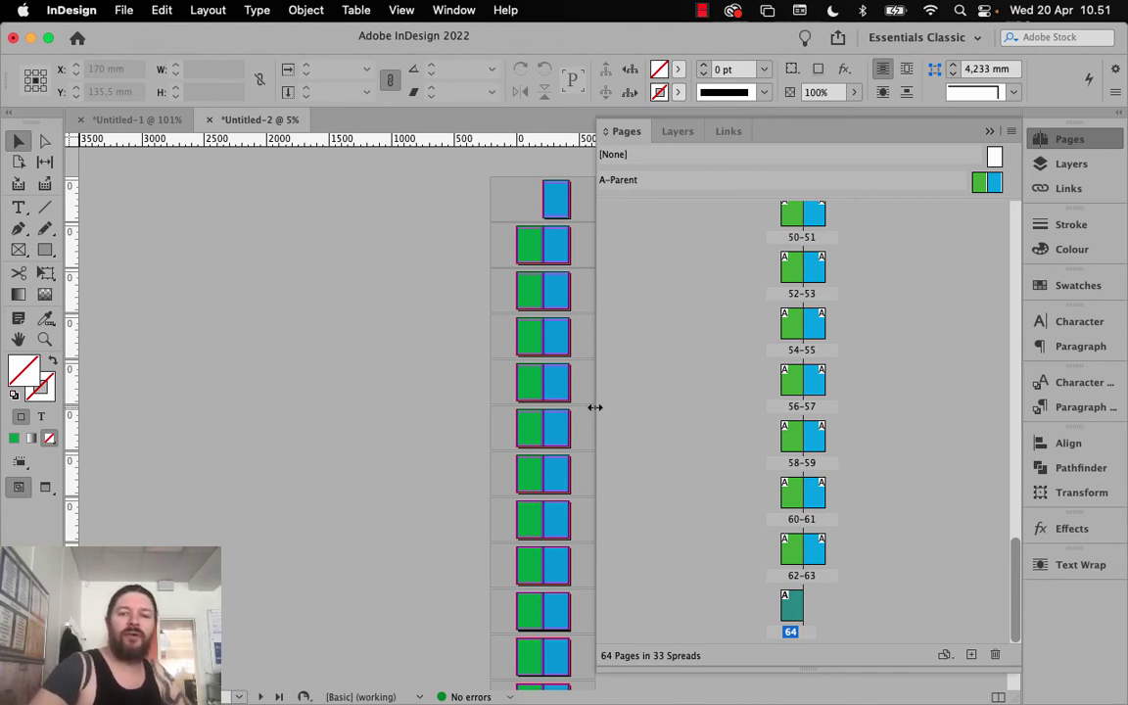
drag(594, 407, 451, 398)
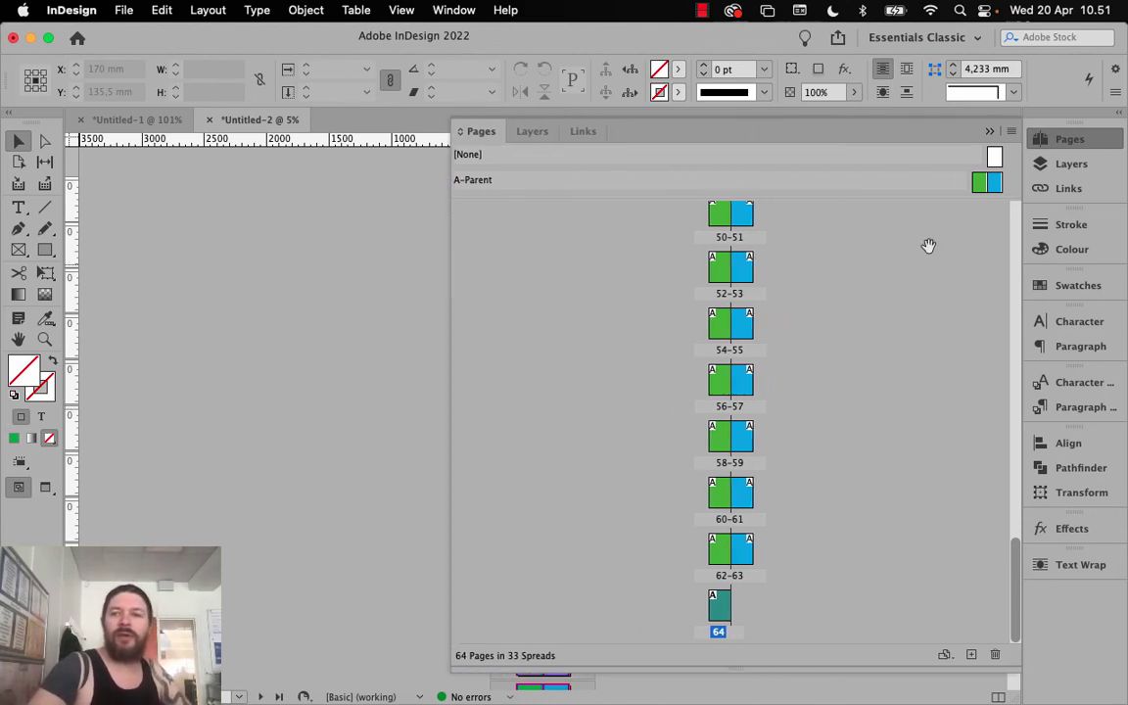
Switch the Pages panel to View Pages > Horizontally and narrow it so thumbnails reflow
click(1011, 133)
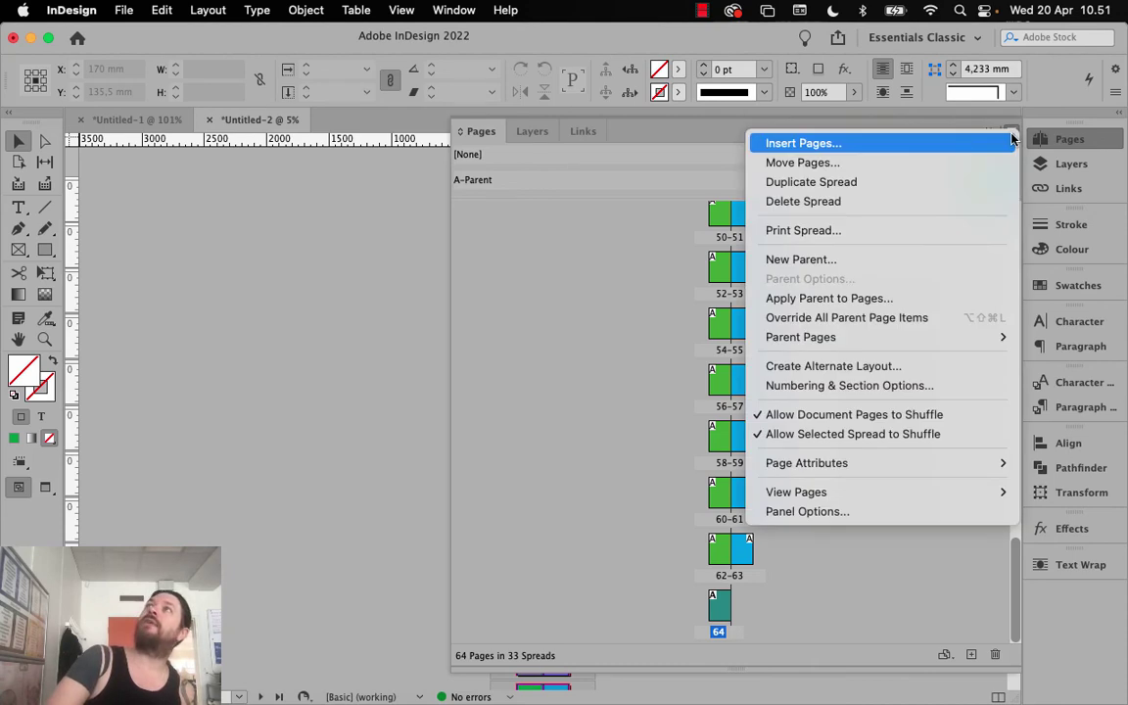
mouse_move(818, 495)
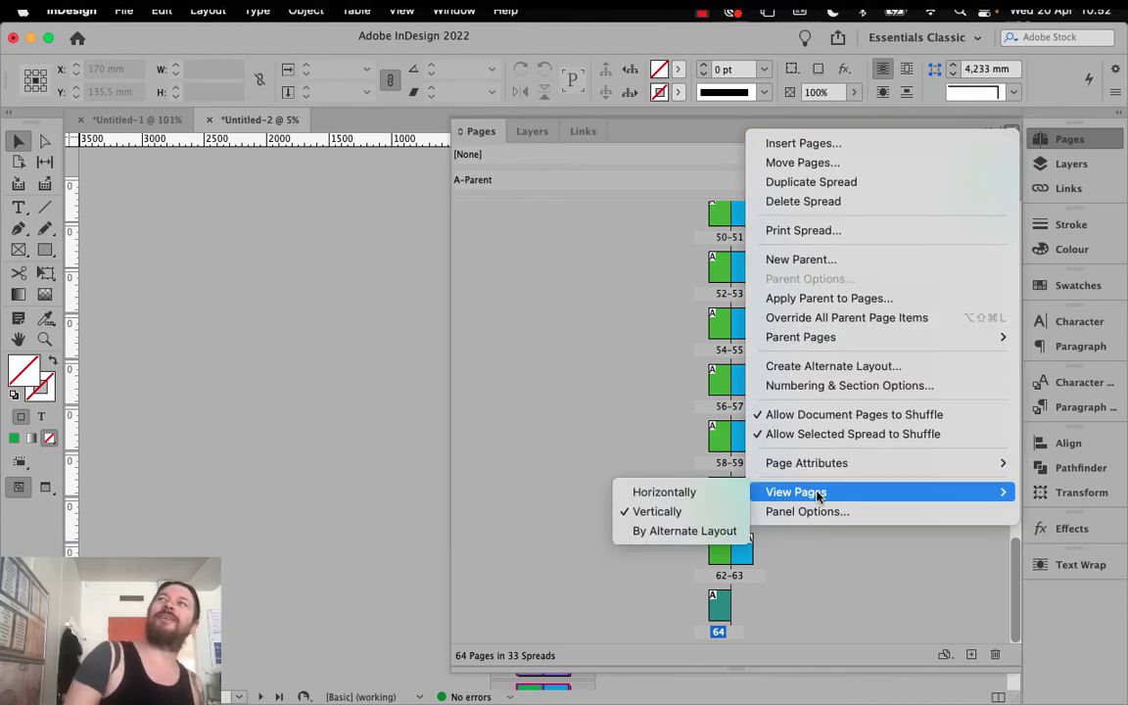
click(731, 499)
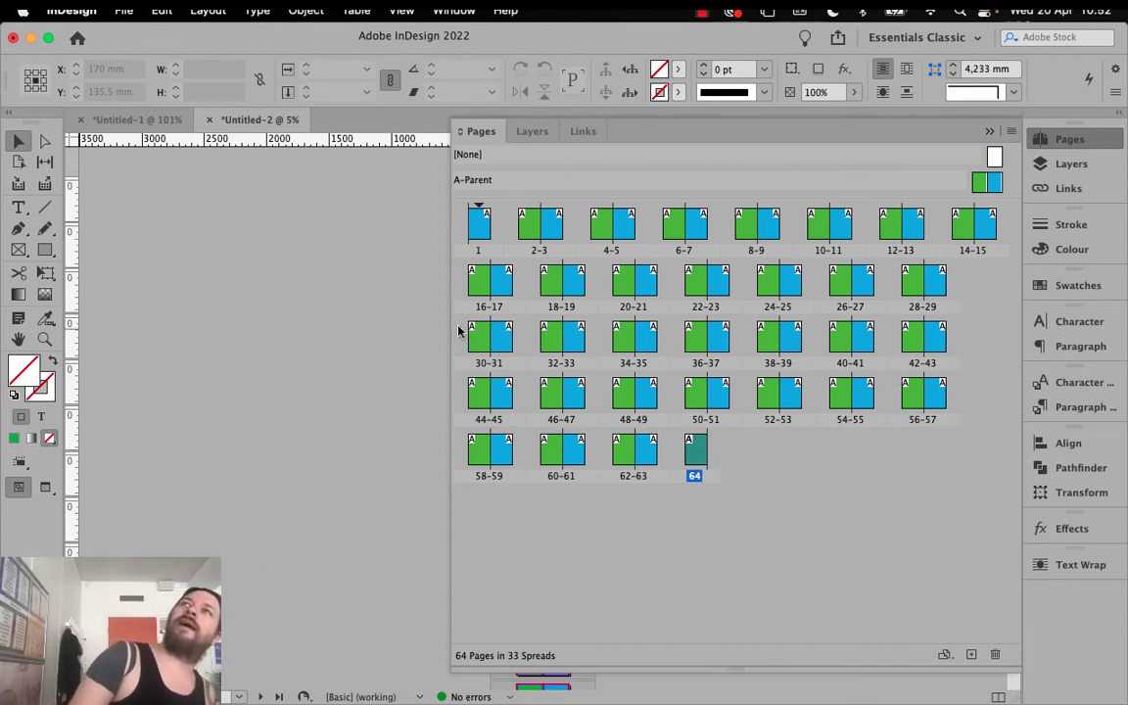
drag(449, 321, 648, 341)
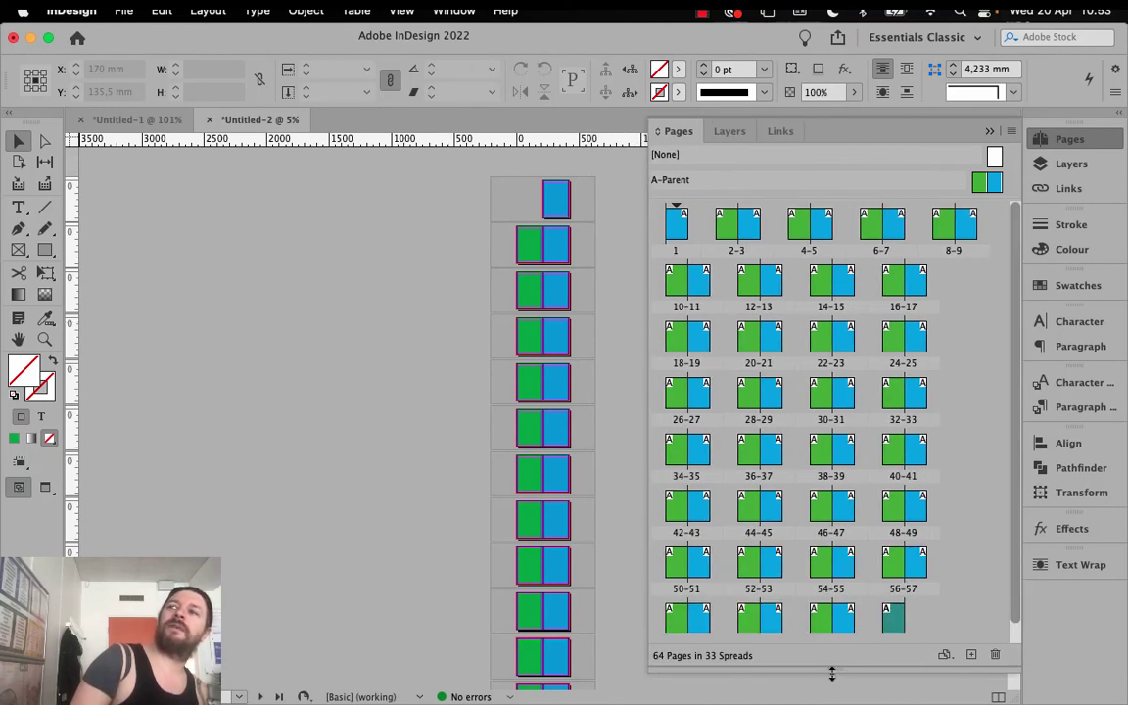
Resize the Pages panel to reveal page 64 and fit seven spreads per row
drag(832, 676, 832, 699)
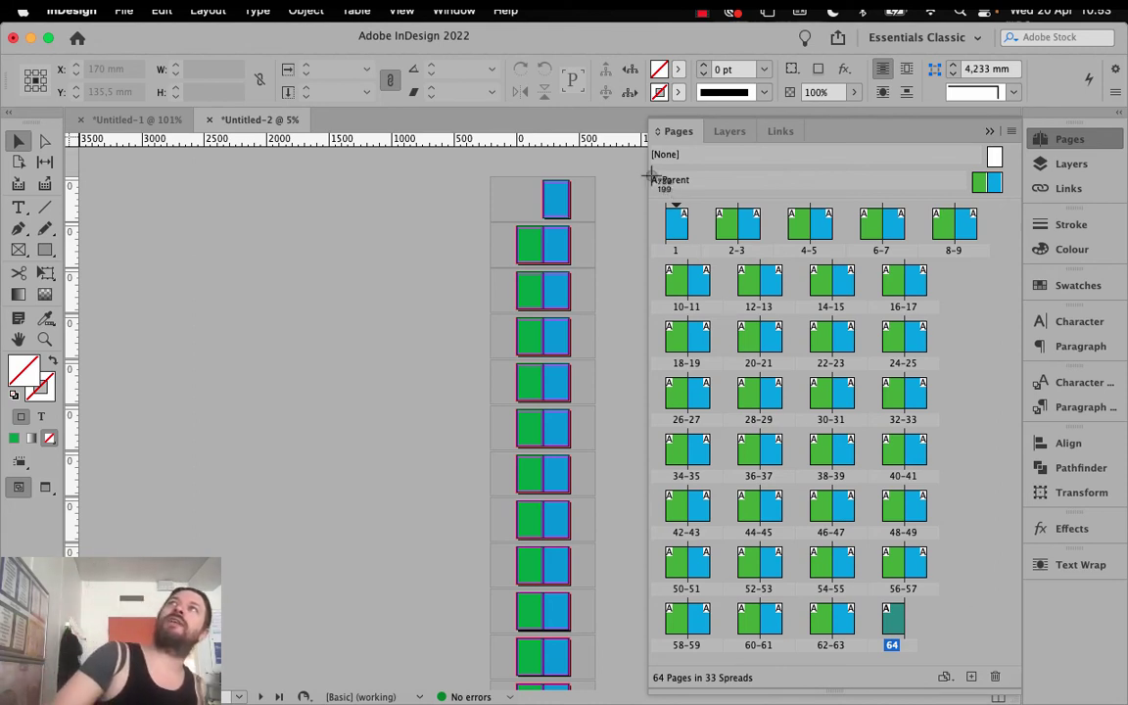
drag(648, 195, 987, 668)
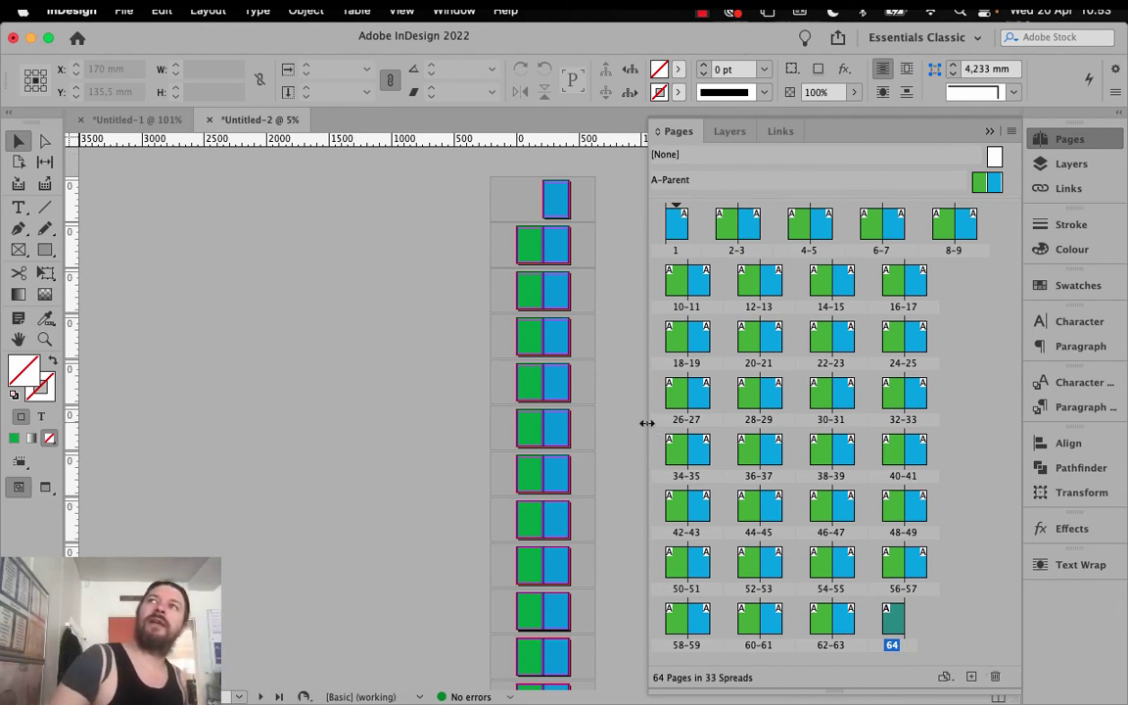
drag(647, 424, 480, 421)
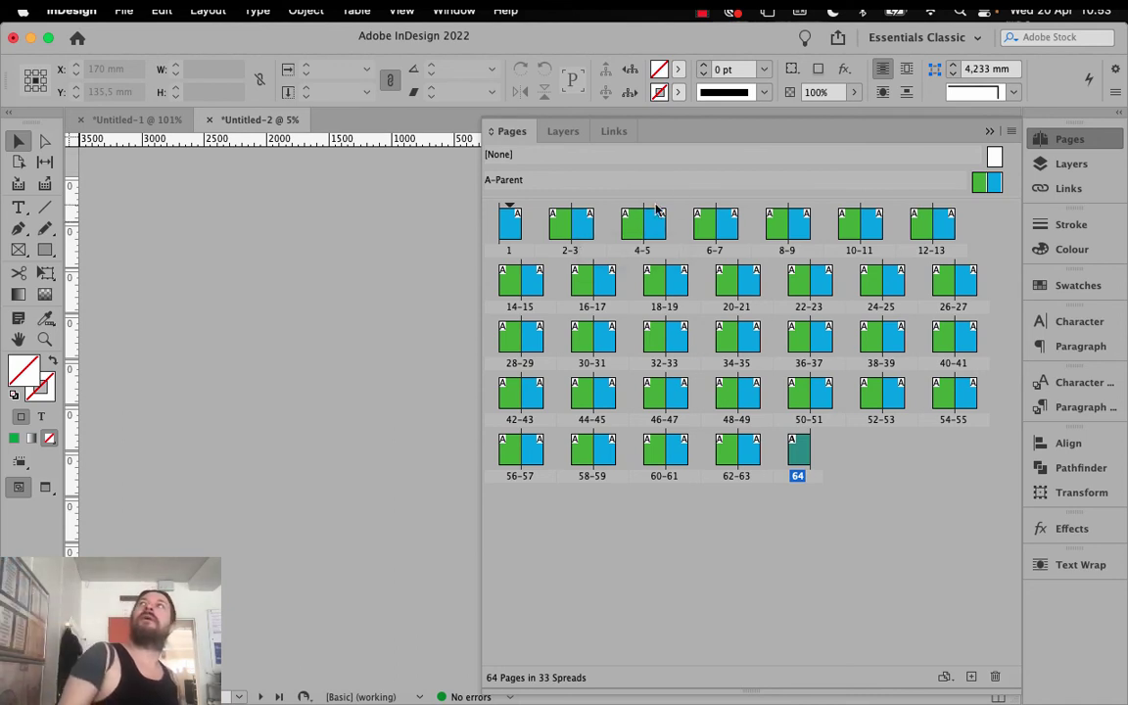
Set the Pages panel's View Pages option to Vertically, stacking spreads in one column
click(1009, 130)
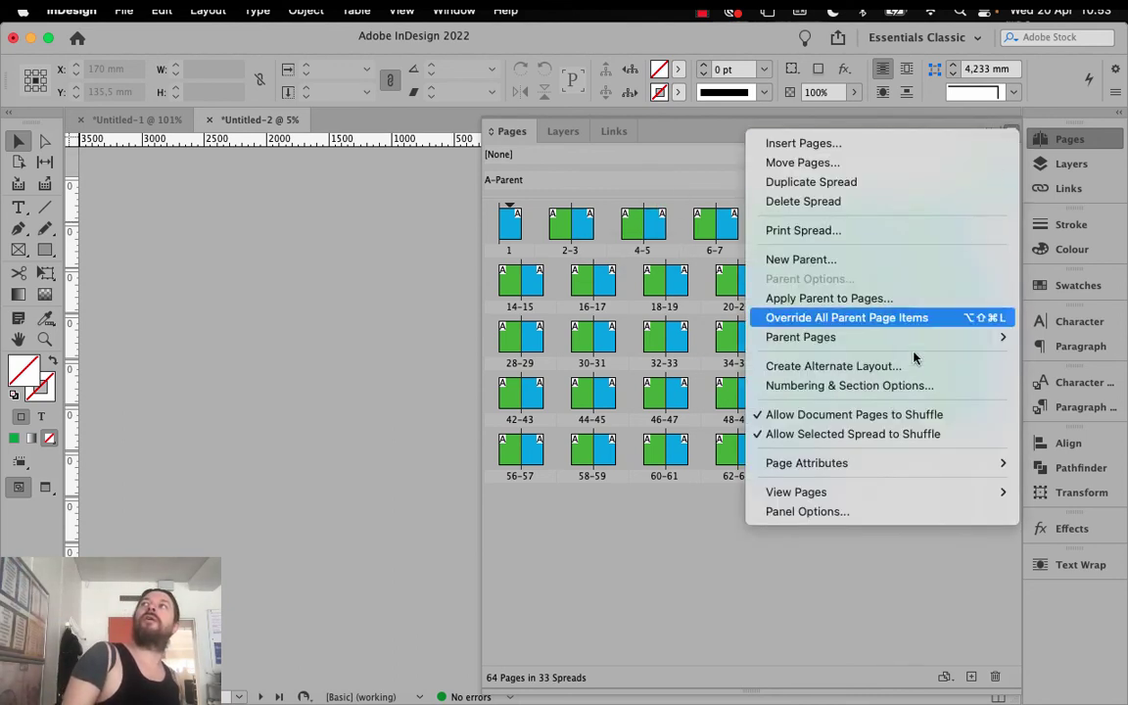
mouse_move(875, 467)
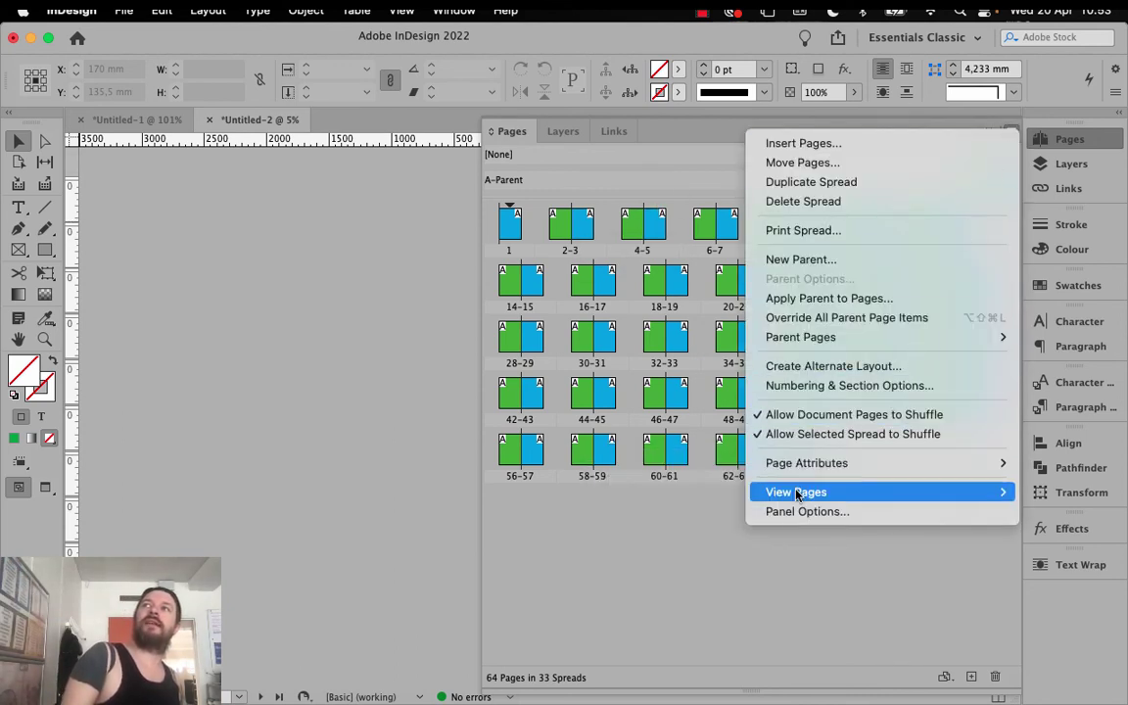
mouse_move(784, 491)
click(688, 513)
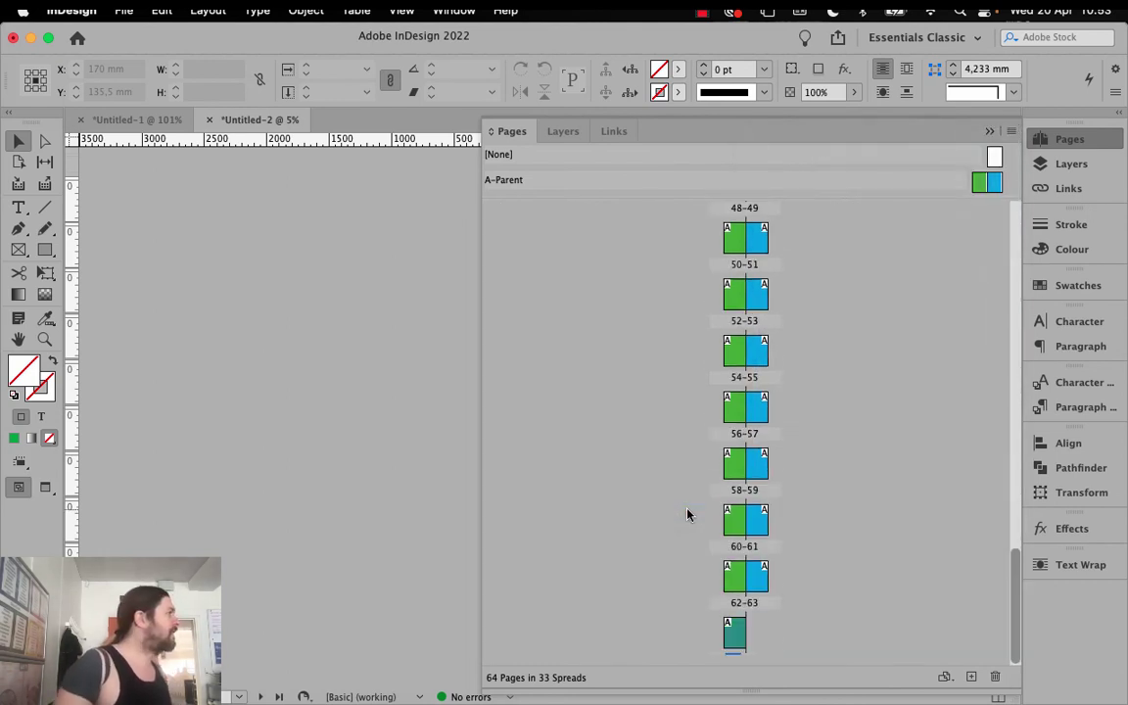